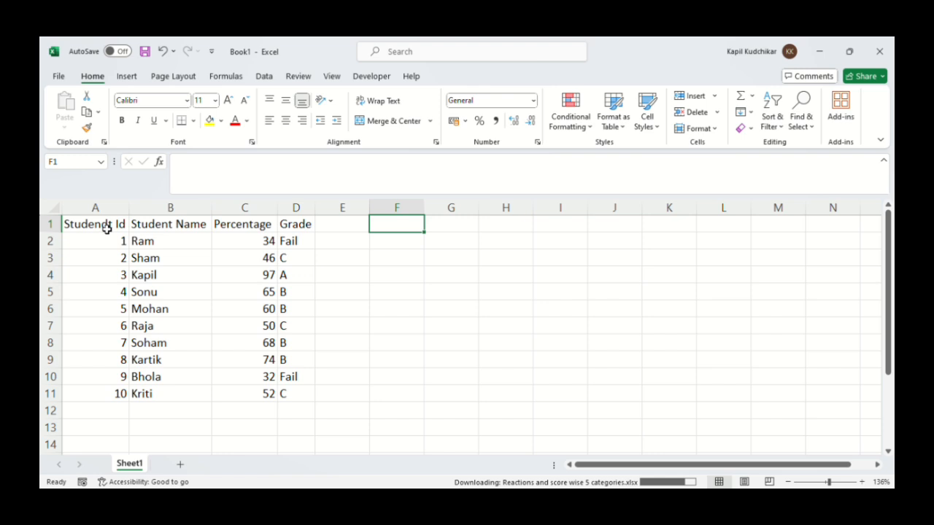
# Convert the student data in A1:D11 into a table with headers and slightly widen column A
pyautogui.moveTo(106, 229); pyautogui.dragTo(291, 403)
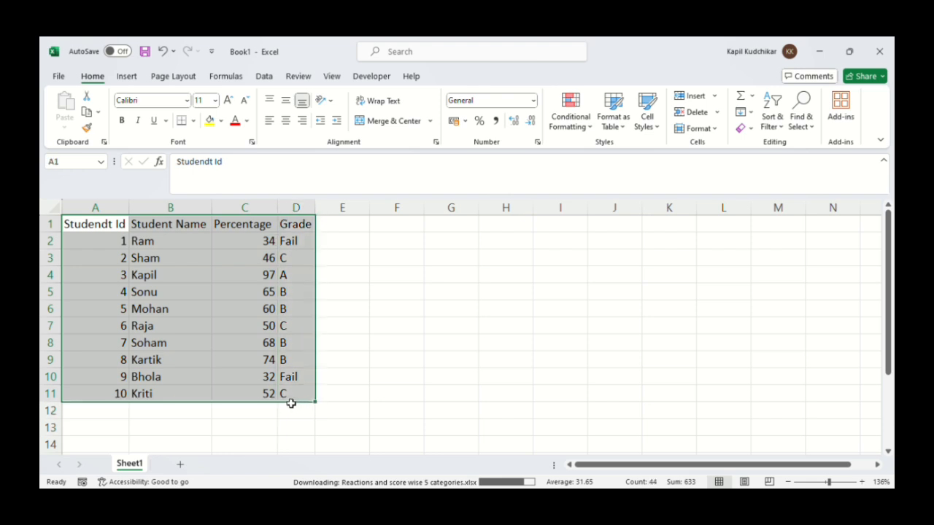
pyautogui.hotkey('ctrl', 'c')
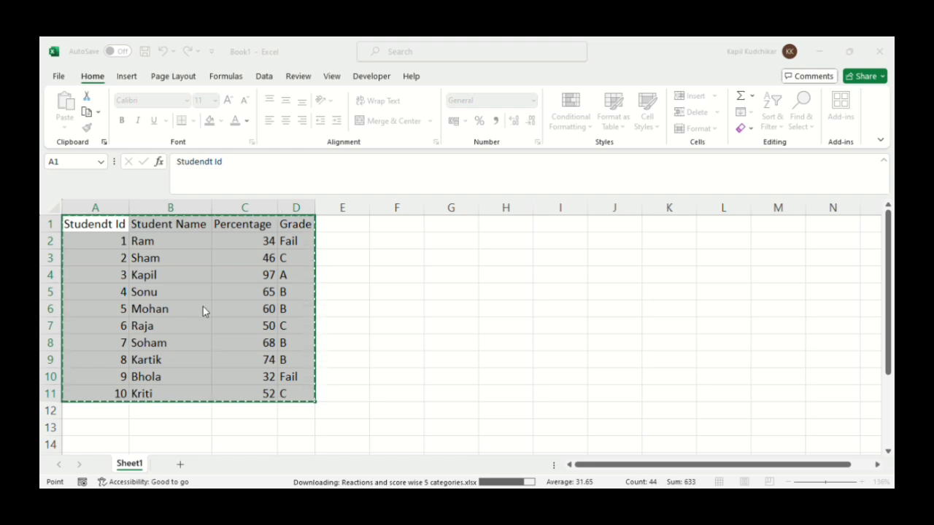
pyautogui.press('Return')
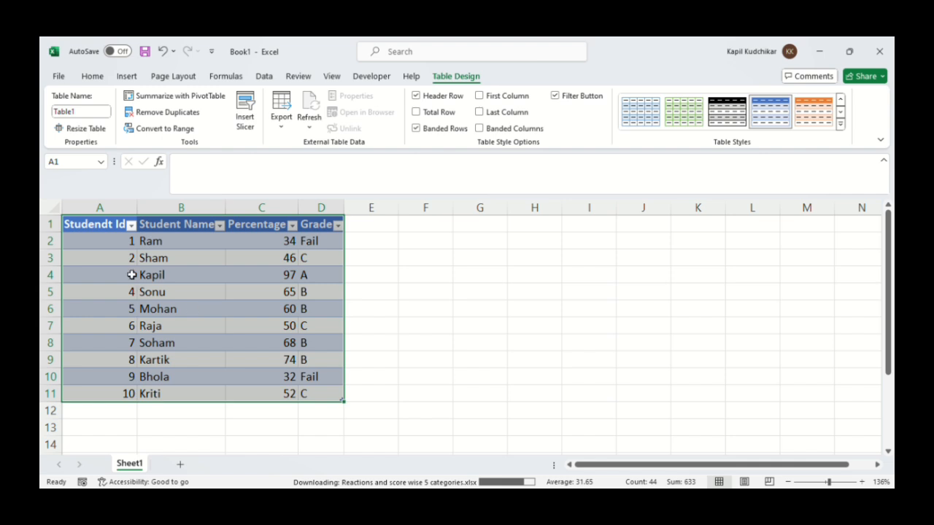
pyautogui.moveTo(139, 210); pyautogui.dragTo(145, 212)
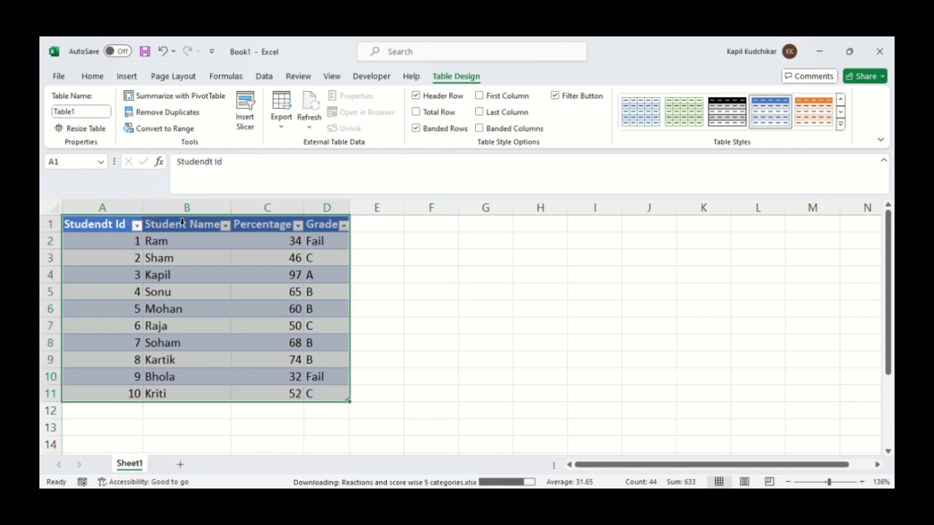
# Enter the label "Student ID" in cell F1, beside the table
pyautogui.click(429, 231)
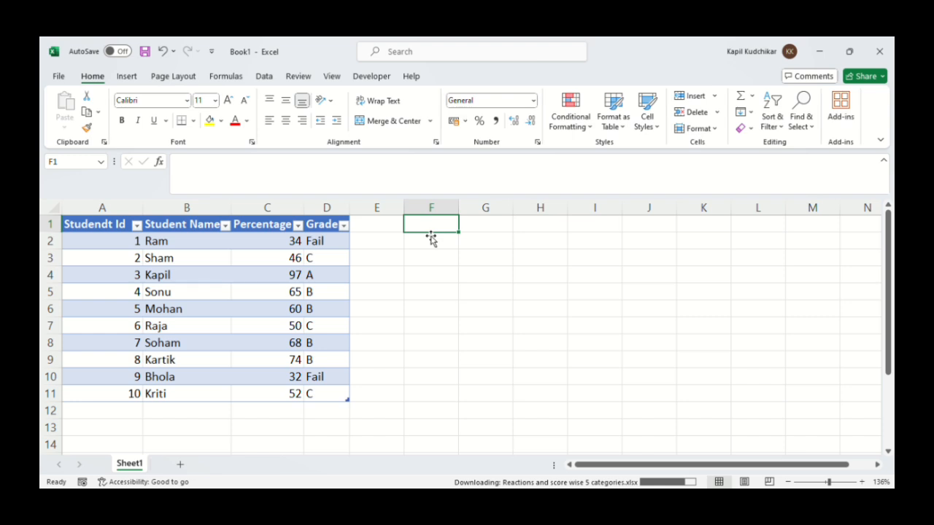
pyautogui.write('S')
pyautogui.press('BackSpace')
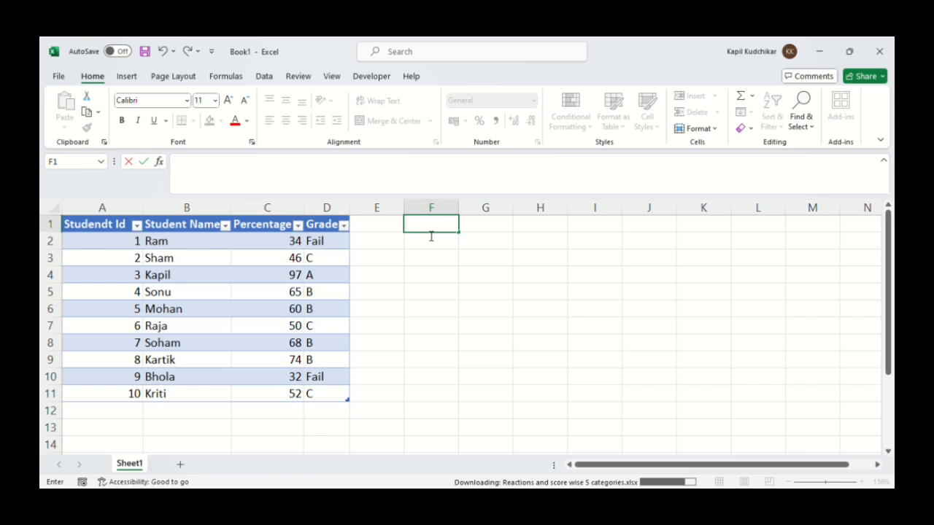
pyautogui.write('s')
pyautogui.press('BackSpace')
pyautogui.write('Stude')
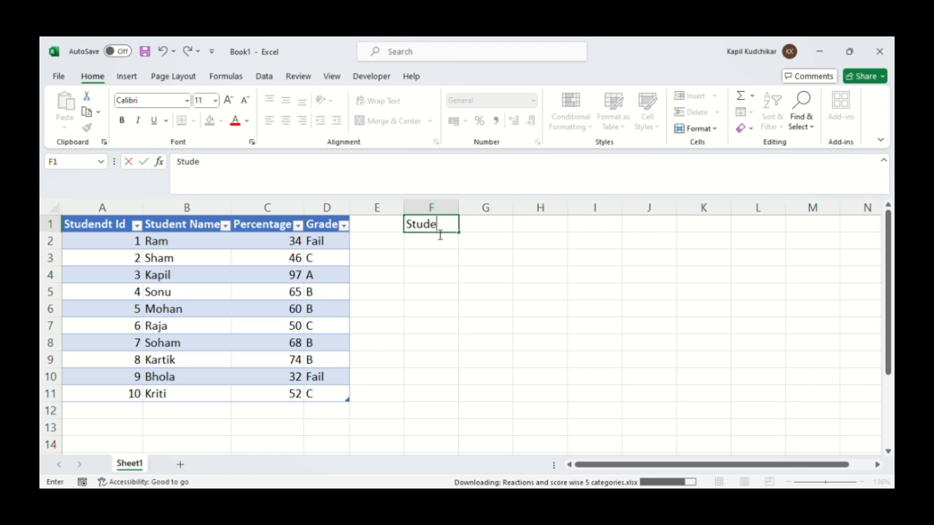
pyautogui.write('nt ID')
pyautogui.press('Tab')
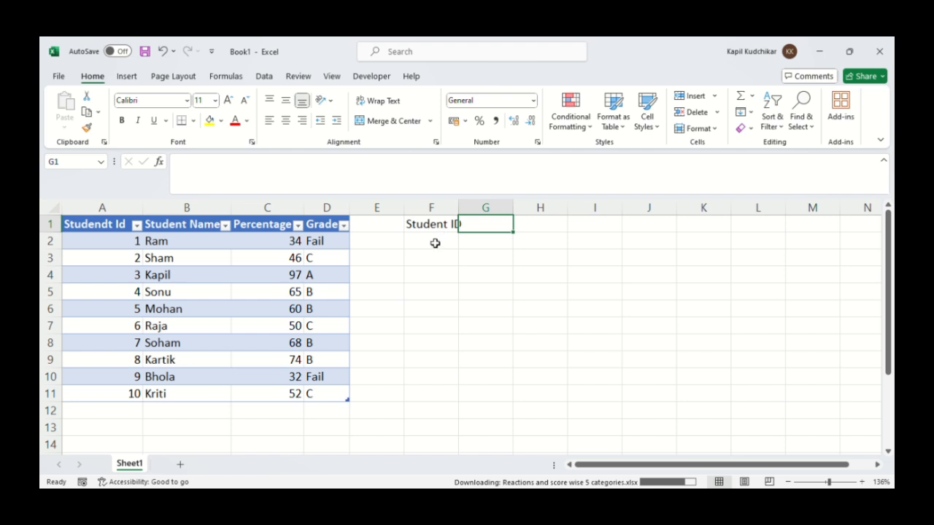
# Enter the label "Student Name" in cell F2
pyautogui.click(432, 251)
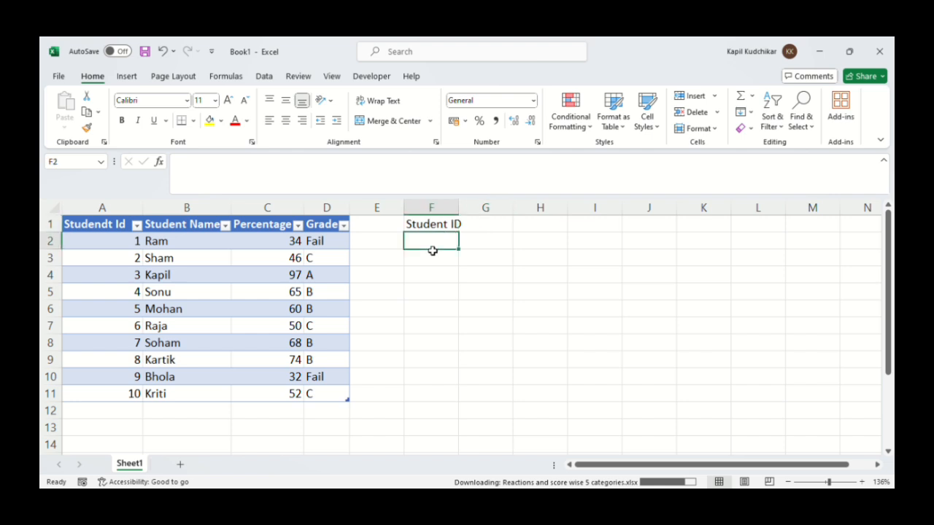
pyautogui.write('Stud')
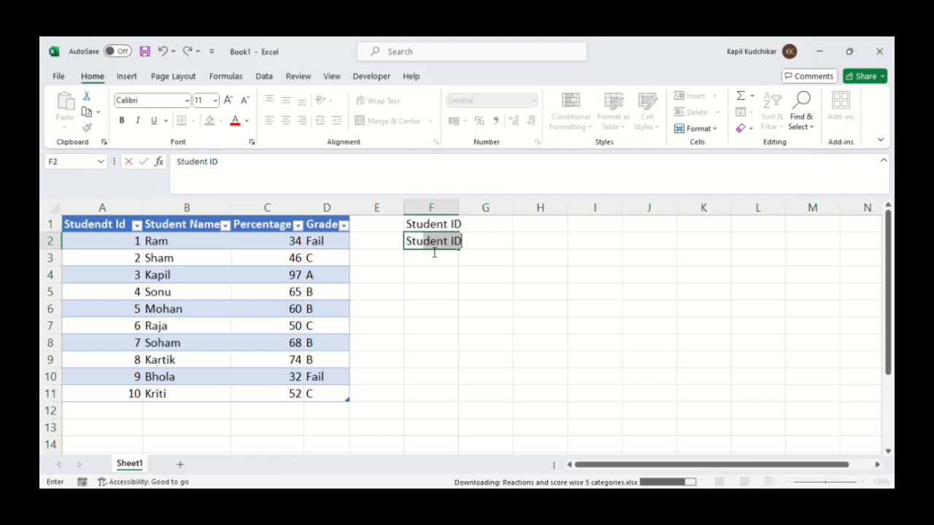
pyautogui.write('ent Name')
pyautogui.press('Return')
# Enter the labels "Percentage" in cell F3 and "Grade" in cell F4
pyautogui.write('Per')
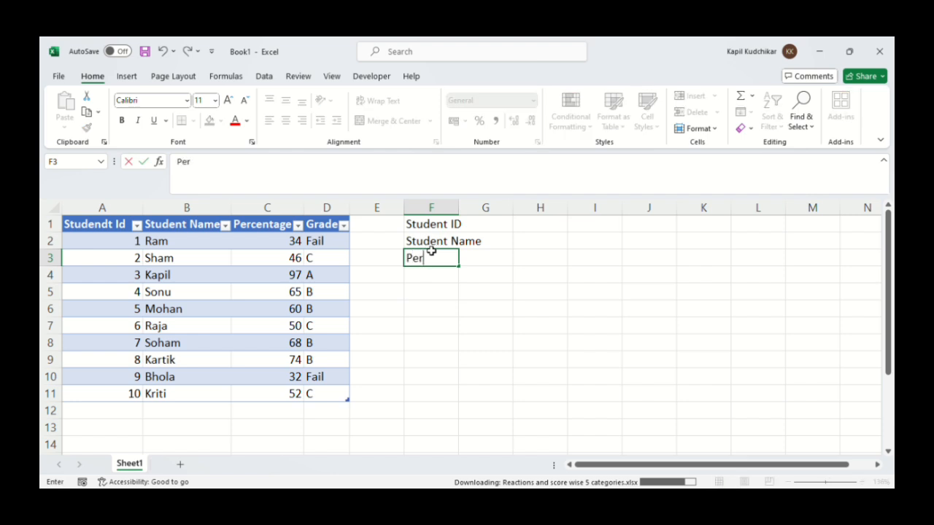
pyautogui.write('centage')
pyautogui.press('Return')
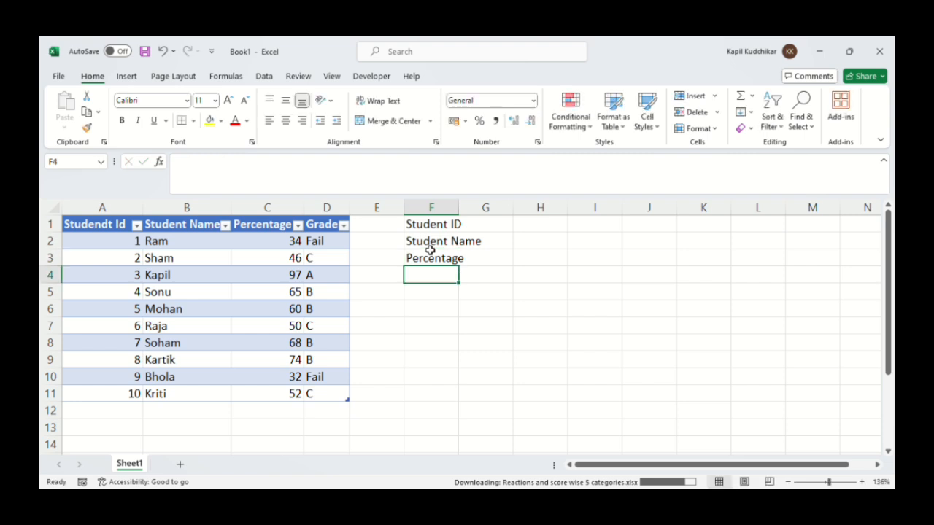
pyautogui.write('Ga')
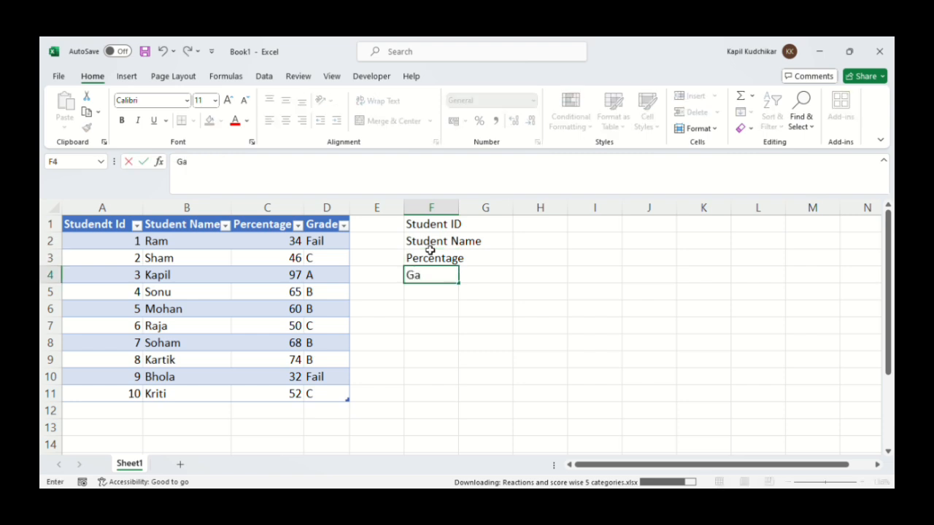
pyautogui.press('BackSpace')
pyautogui.write('rade')
pyautogui.click(499, 227)
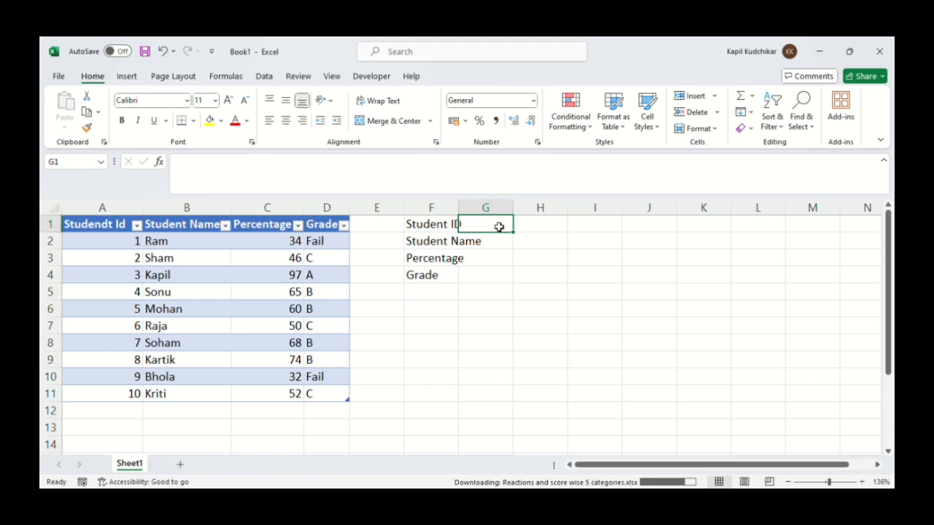
# Copy the student ID from A4 into G1 and auto-fit column F to its labels
pyautogui.click(120, 274)
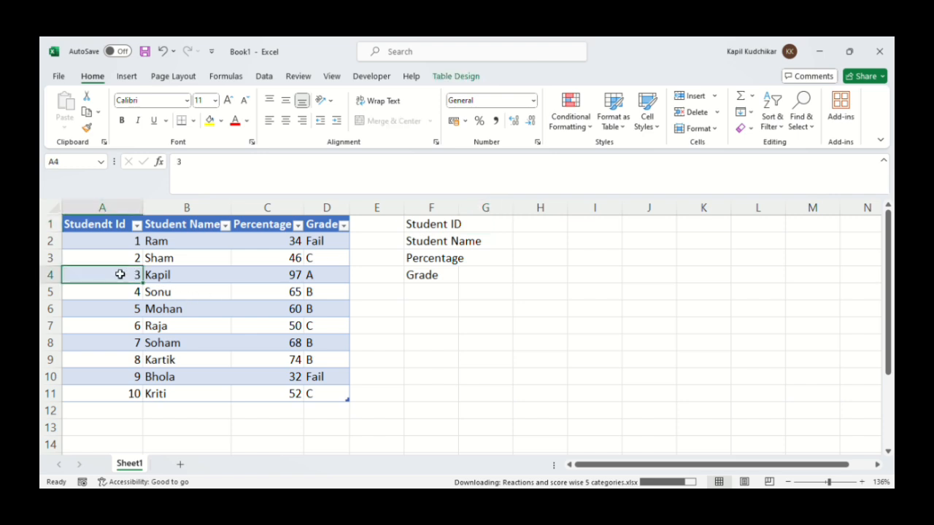
pyautogui.hotkey('ctrl', 'c')
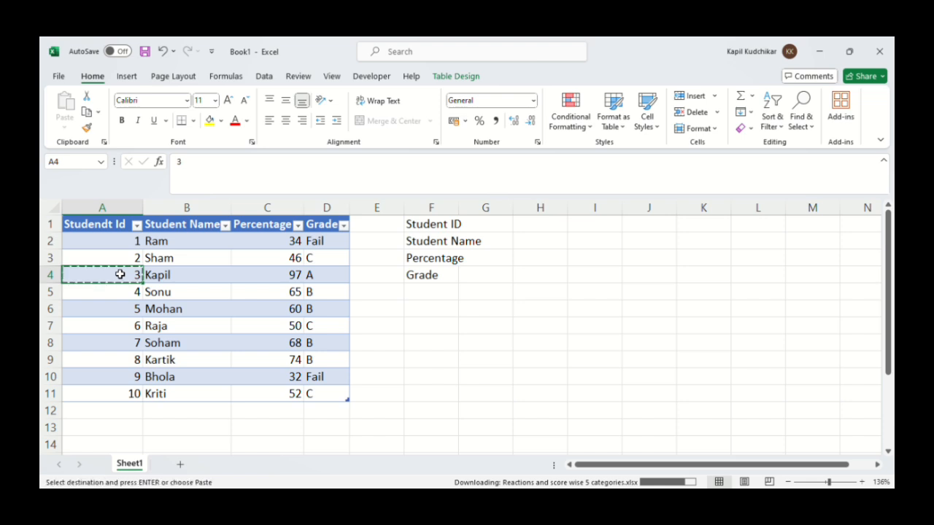
pyautogui.click(505, 226)
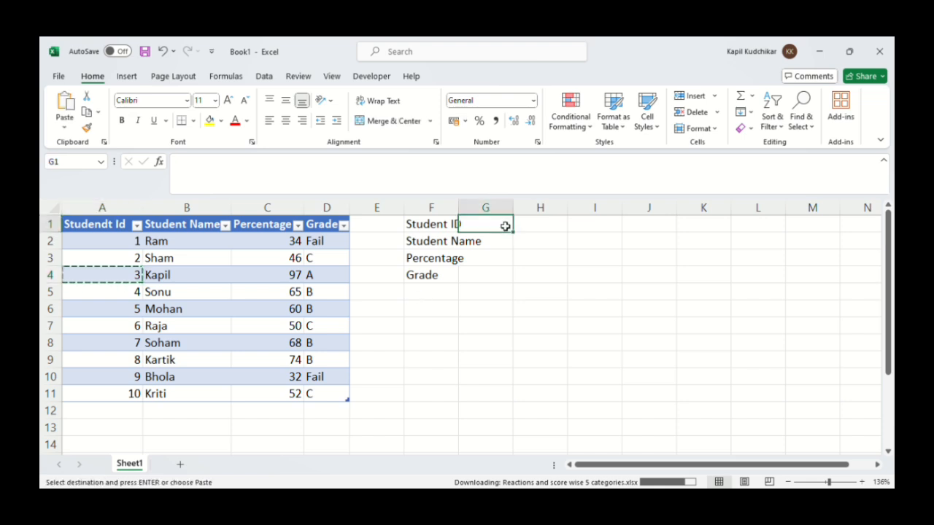
pyautogui.hotkey('ctrl', 'v')
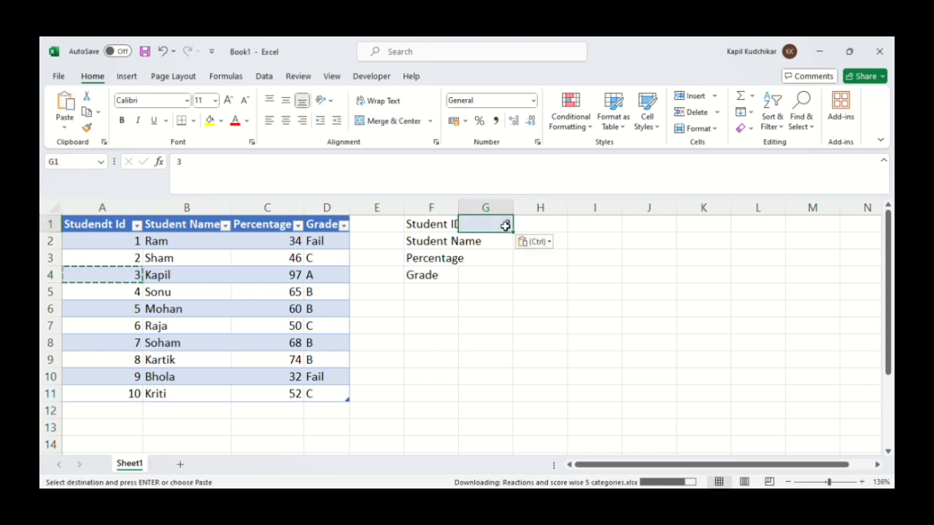
pyautogui.click(475, 247)
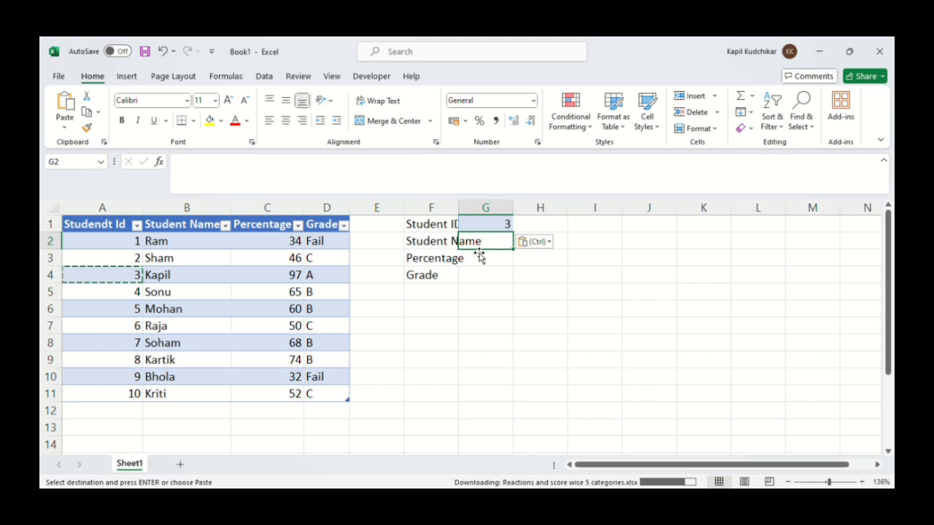
pyautogui.doubleClick(458, 208)
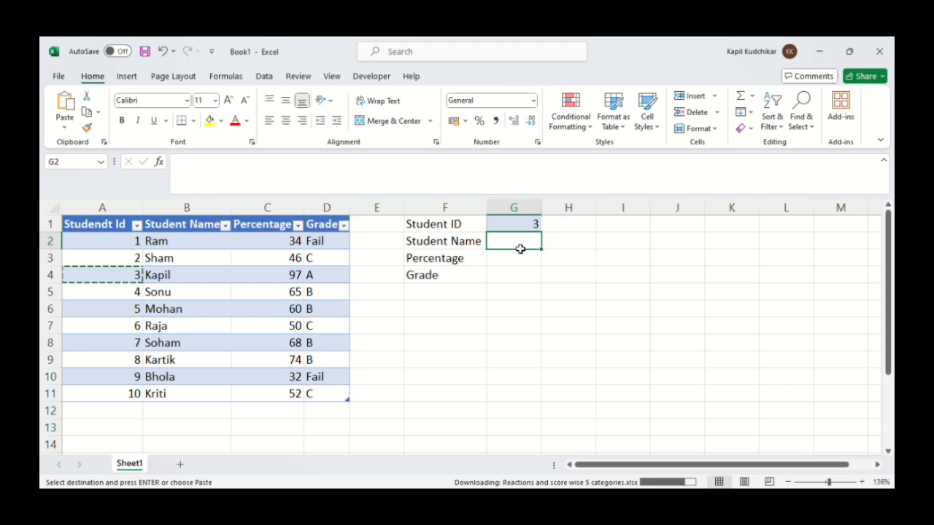
pyautogui.click(547, 315)
# Look up the student name in cell G2 with the formula =VLOOKUP(G1,Table1[#All],2,0)
pyautogui.click(524, 243)
pyautogui.write('=')
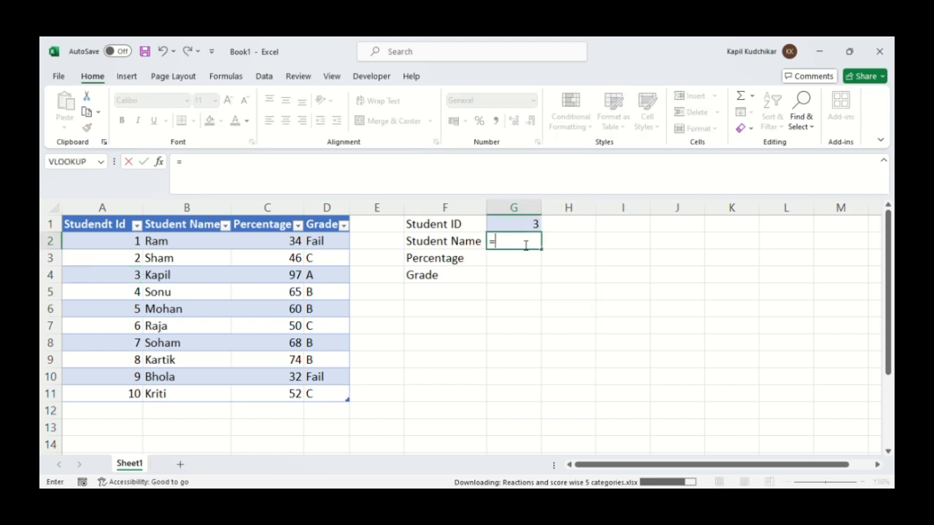
pyautogui.write('vlo')
pyautogui.press('Tab')
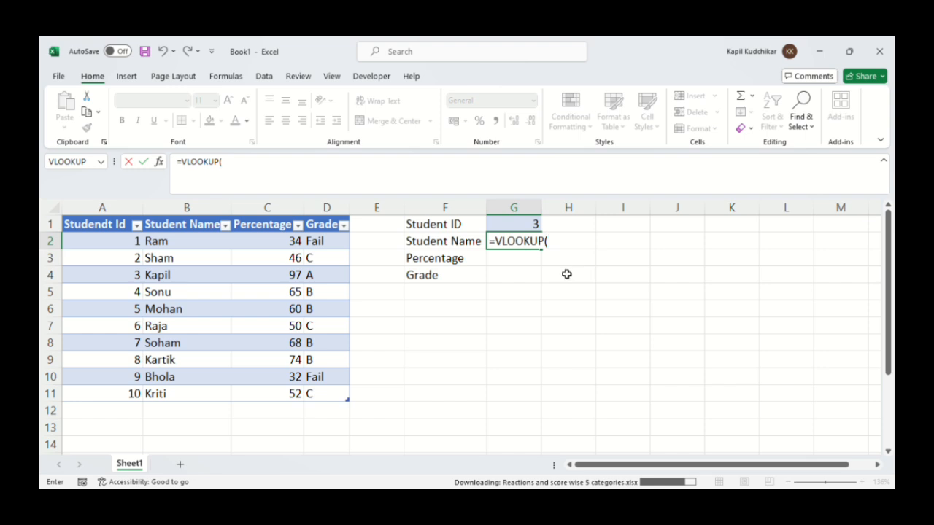
pyautogui.click(524, 227)
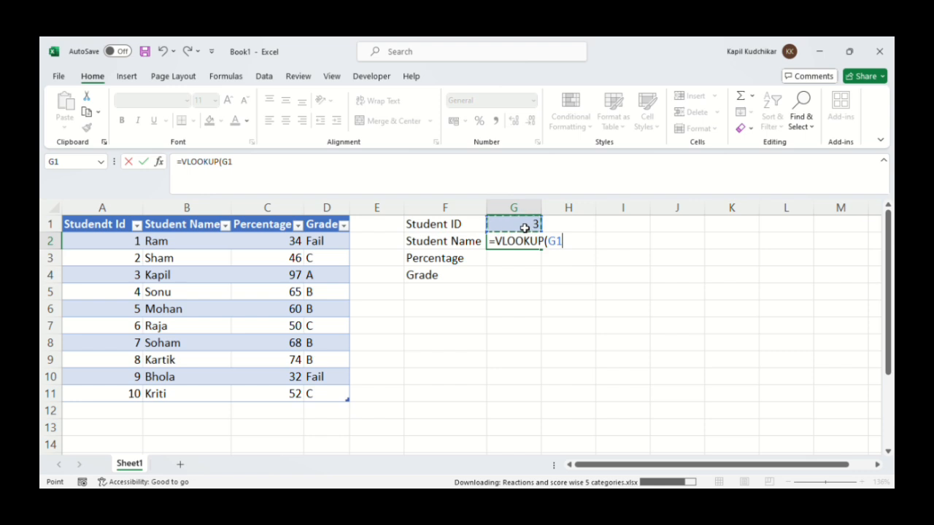
pyautogui.write(',')
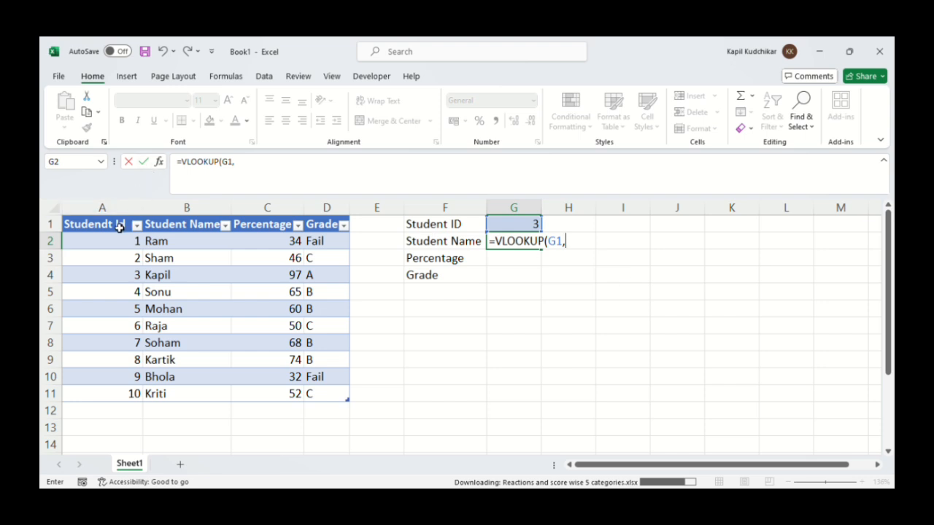
pyautogui.moveTo(111, 227); pyautogui.dragTo(320, 399)
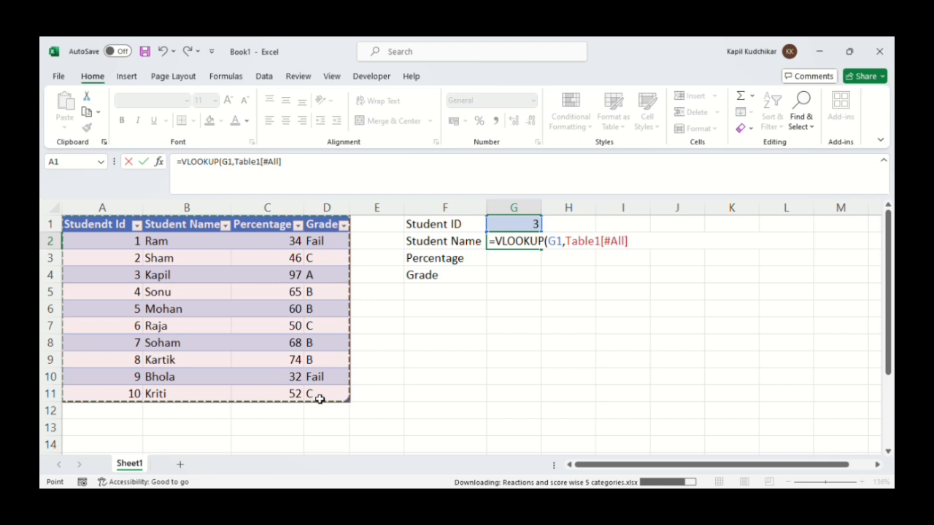
pyautogui.write(',')
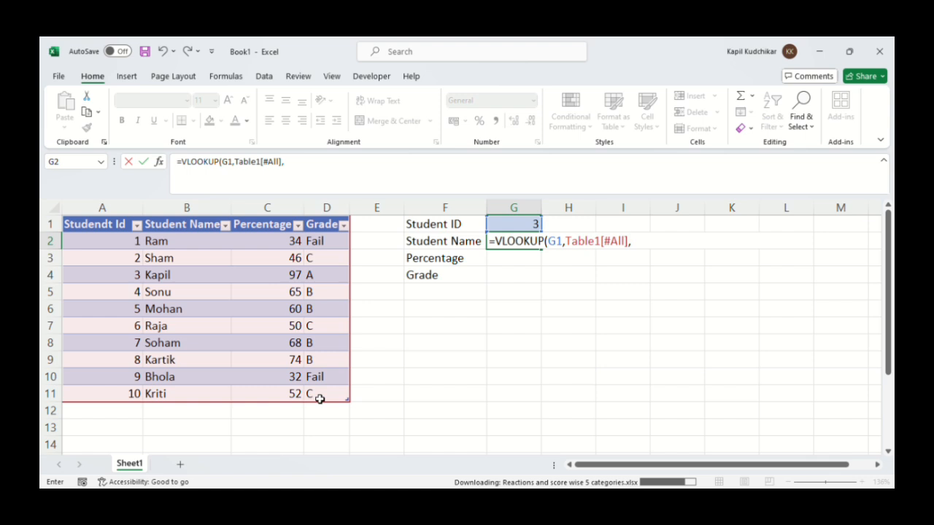
pyautogui.write('2')
pyautogui.write(',0')
pyautogui.write(')')
pyautogui.press('Return')
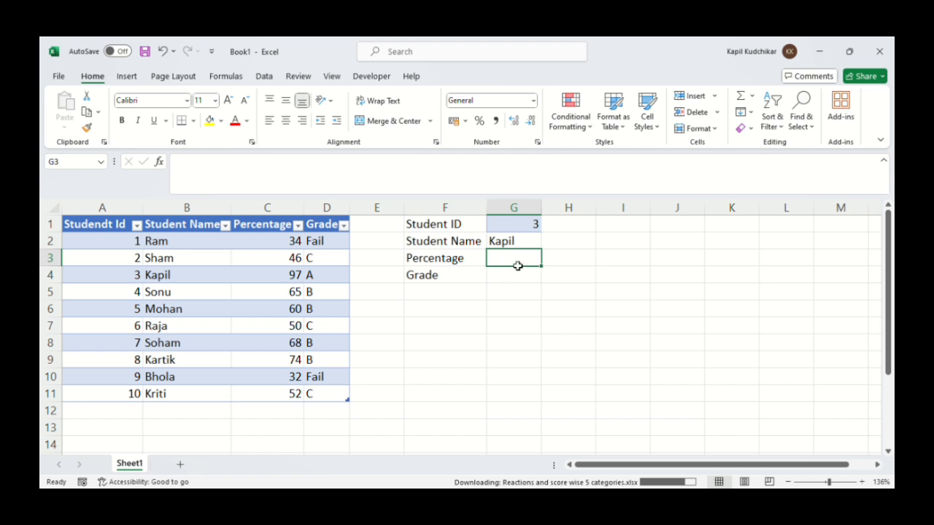
# Look up the percentage in cell G3 with the formula =VLOOKUP(G1,Table1[#All],3,0)
pyautogui.write('=')
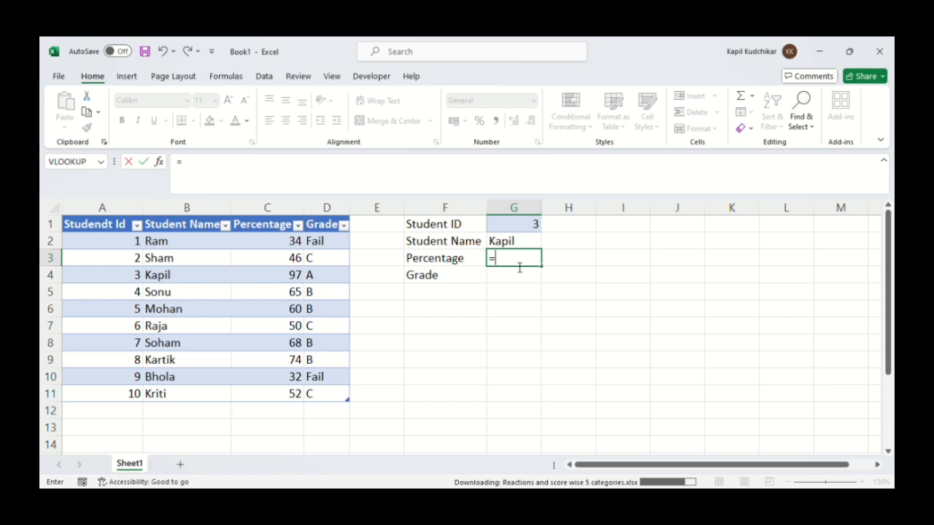
pyautogui.write('vlo')
pyautogui.press('Tab')
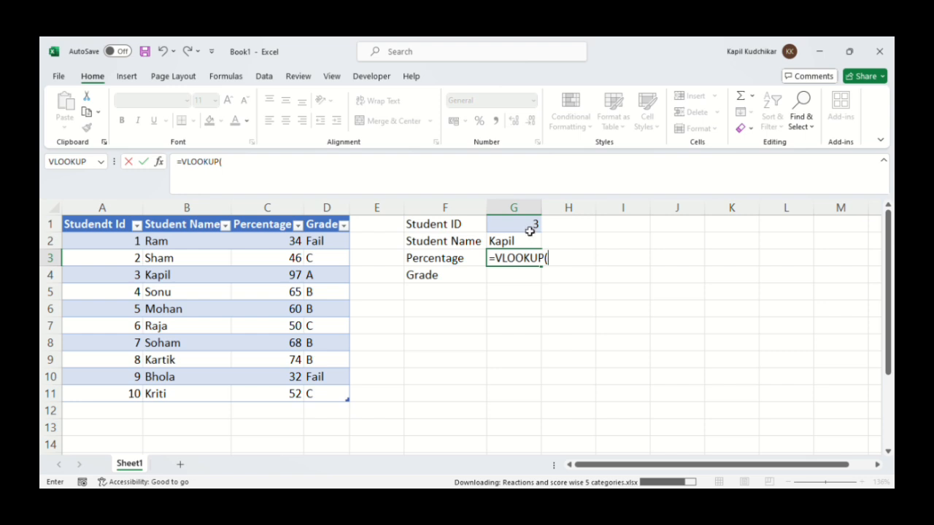
pyautogui.click(517, 228)
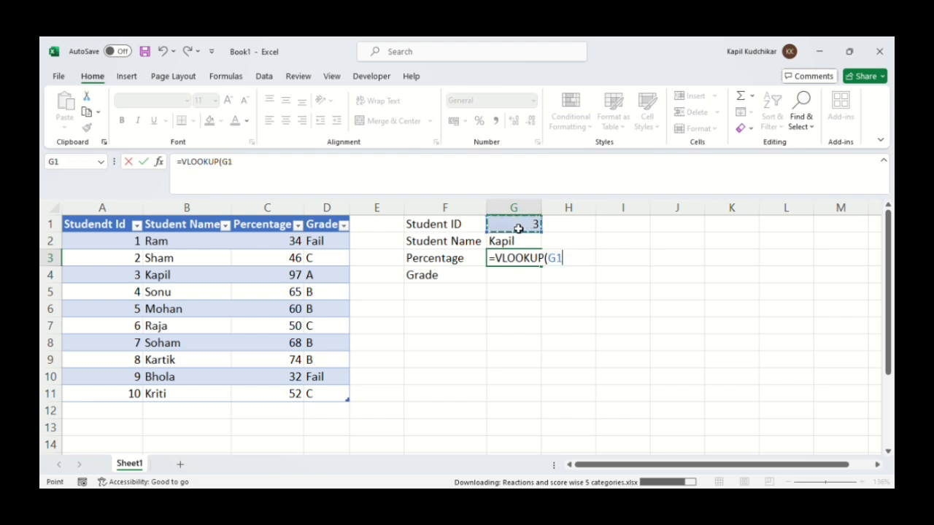
pyautogui.write(',')
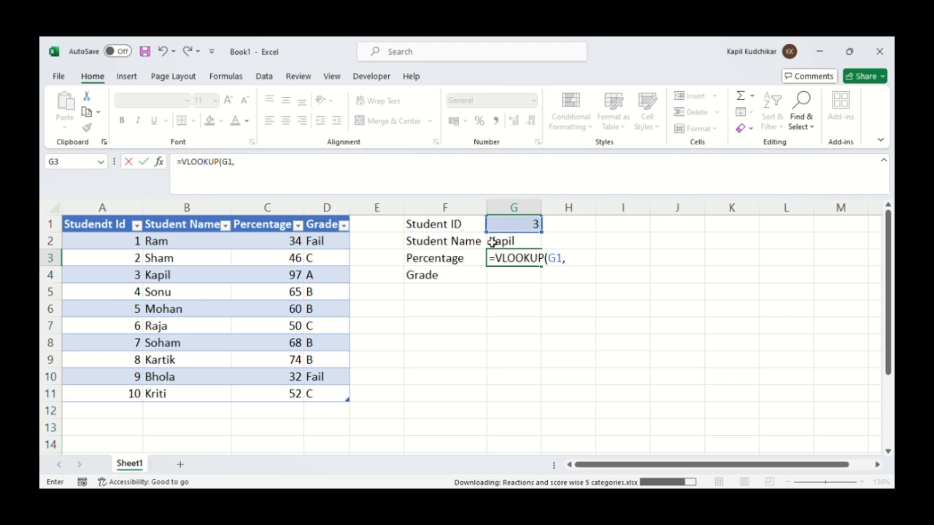
pyautogui.moveTo(110, 225); pyautogui.dragTo(319, 401)
pyautogui.write(',')
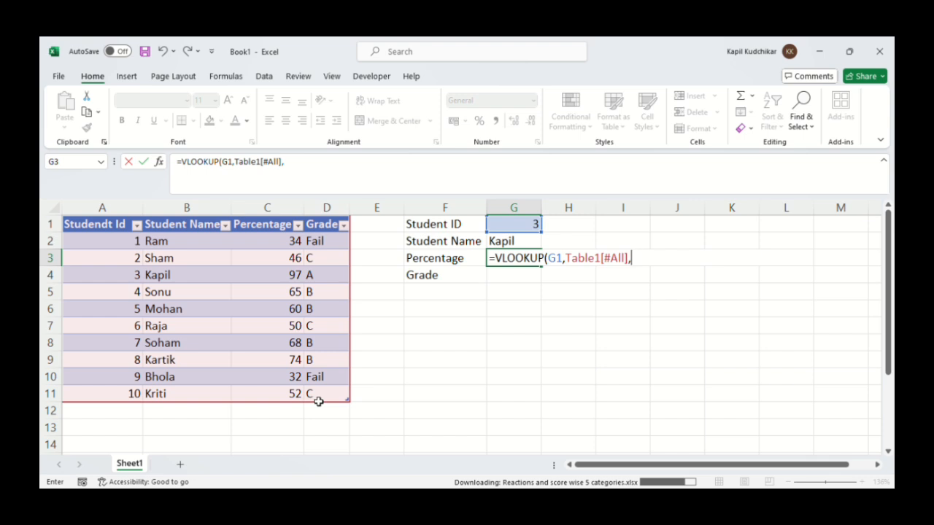
pyautogui.write('3,0)')
pyautogui.press('Return')
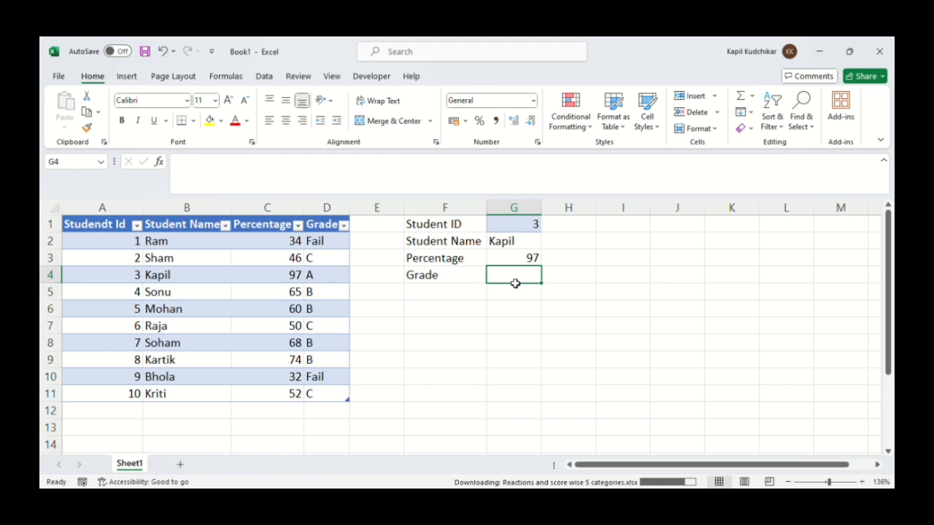
# Look up the grade in cell G4 with the formula =VLOOKUP(G1,Table1[#All],4)
pyautogui.write('=')
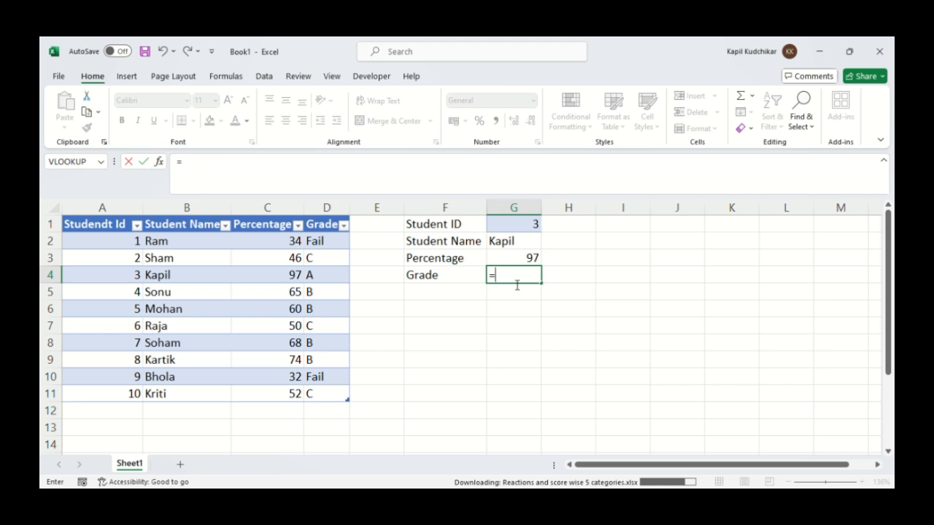
pyautogui.write('vlo')
pyautogui.press('Tab')
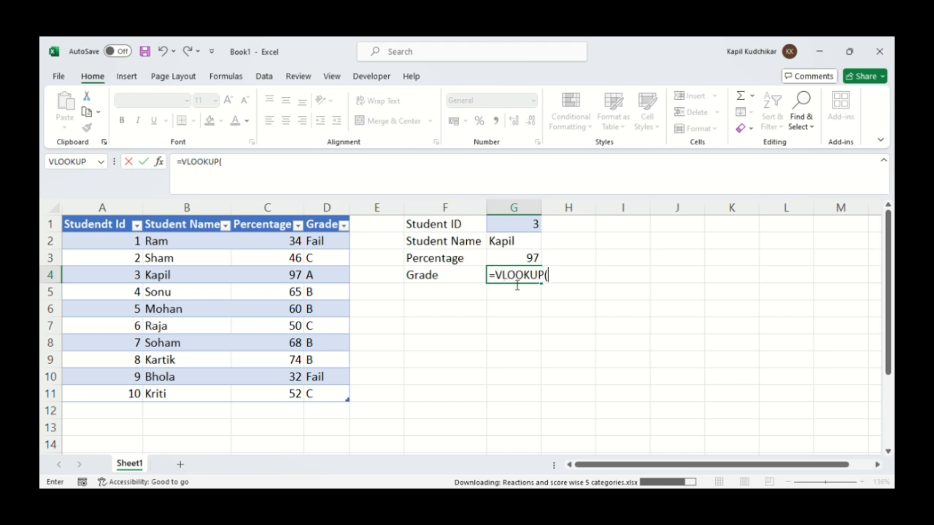
pyautogui.click(527, 226)
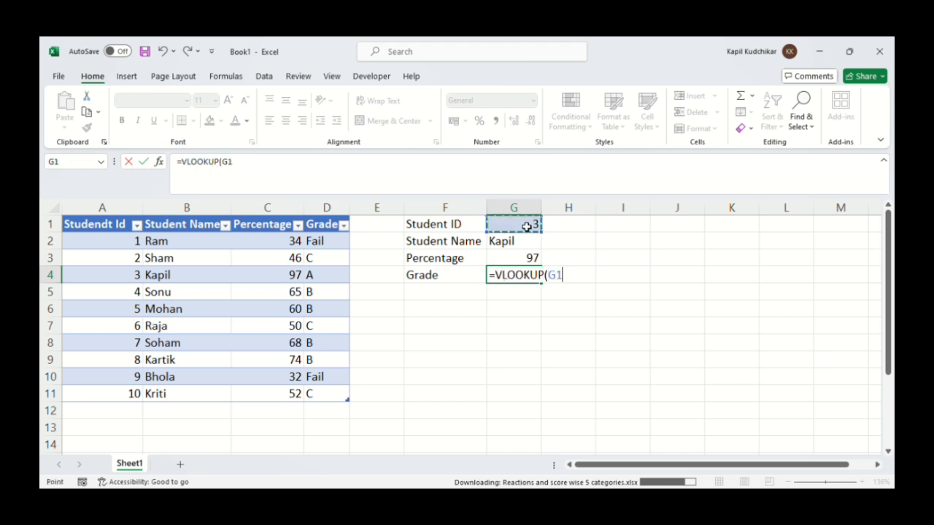
pyautogui.write(',')
pyautogui.moveTo(121, 228); pyautogui.dragTo(328, 400)
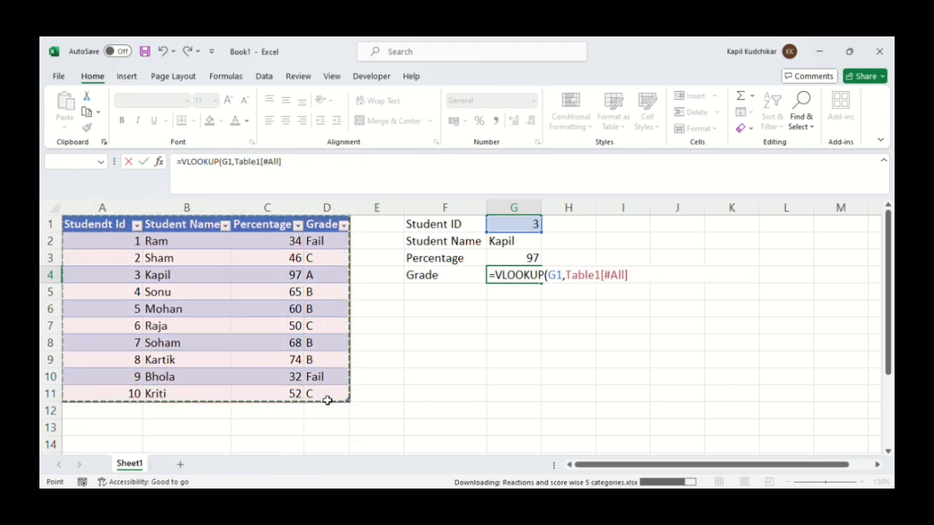
pyautogui.write(',')
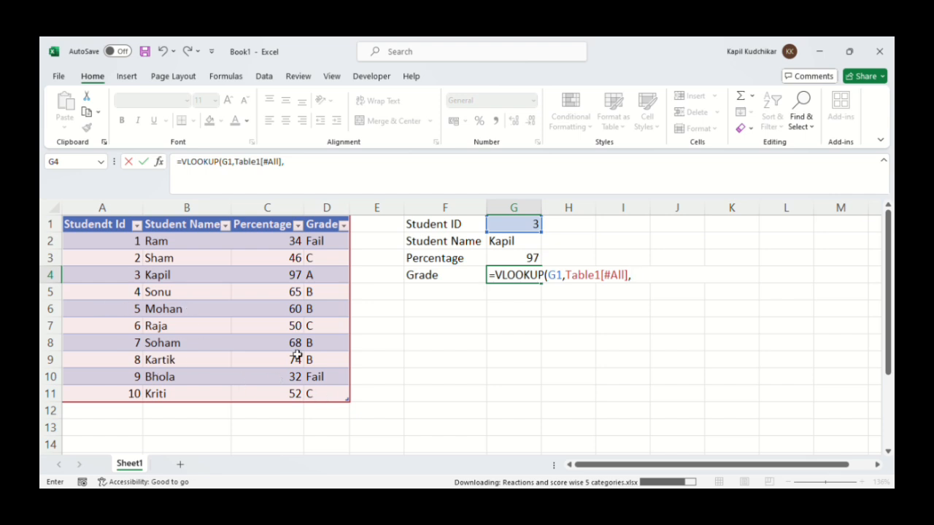
pyautogui.write('4')
pyautogui.click(345, 359)
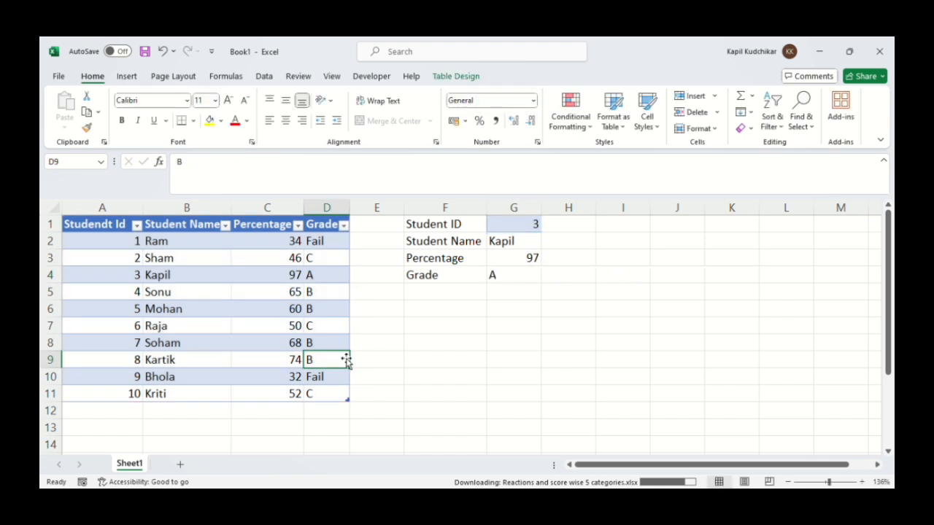
pyautogui.click(519, 277)
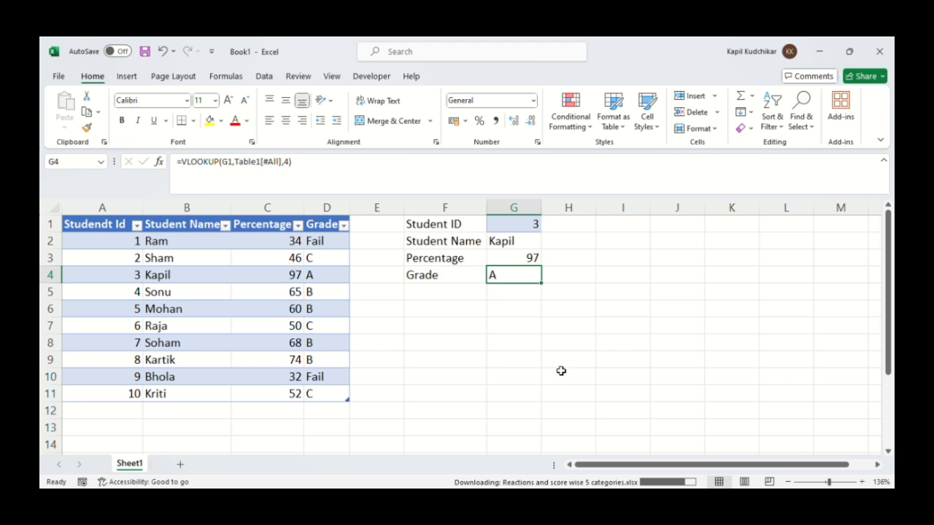
# Change the student ID in cell G1 to 8 and select the matching student's name in the table
pyautogui.click(534, 231)
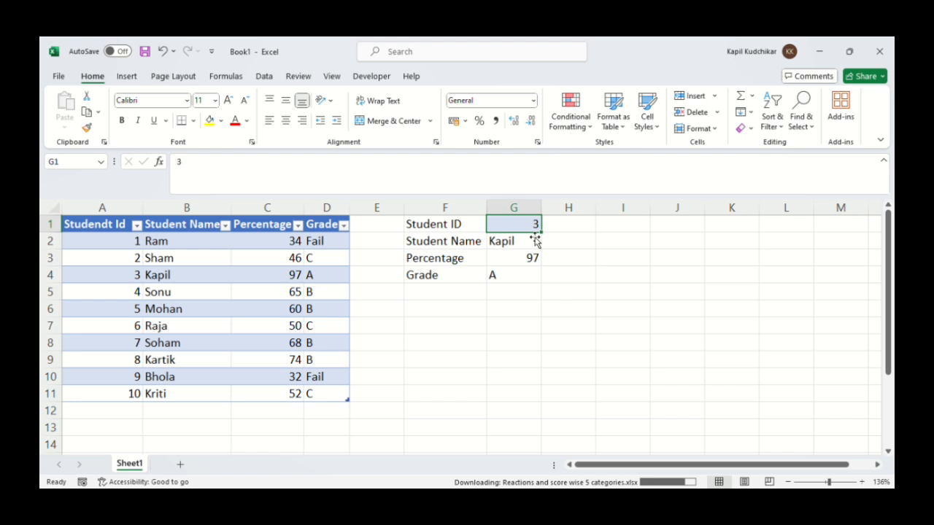
pyautogui.write('8')
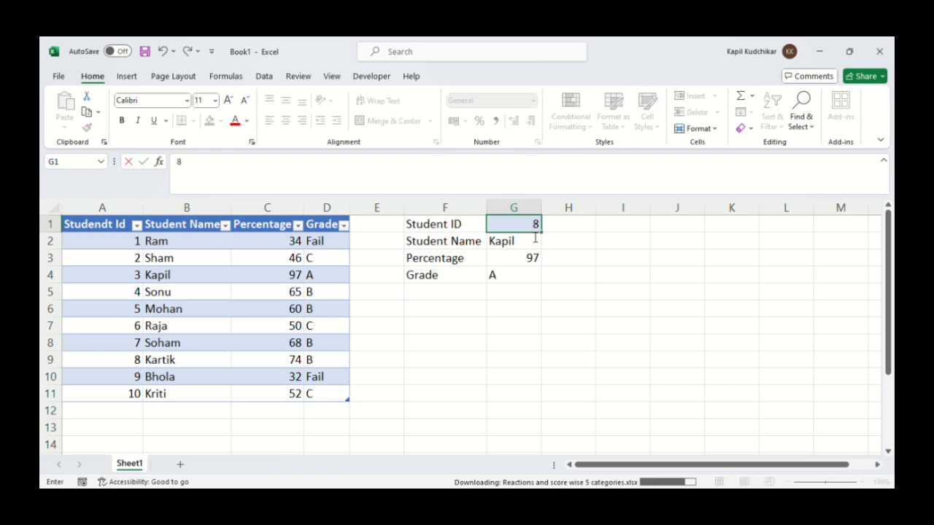
pyautogui.press('Return')
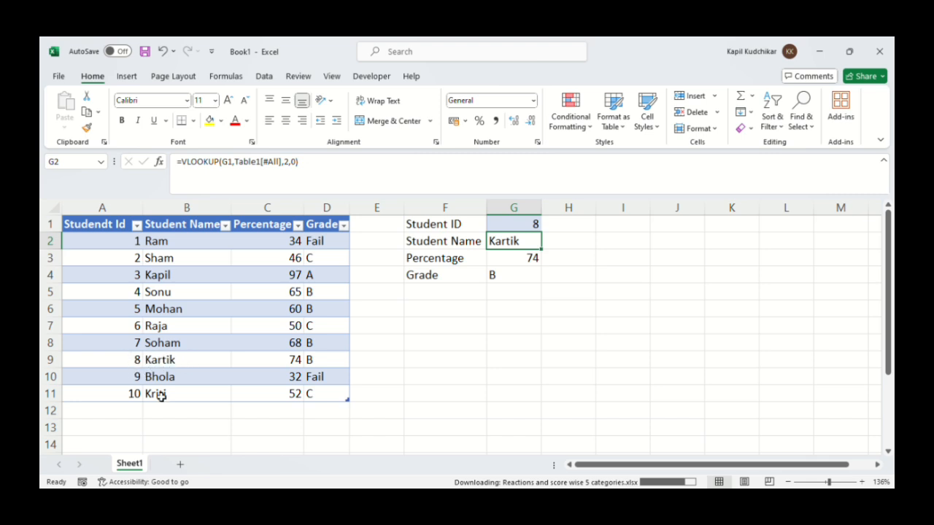
pyautogui.click(184, 364)
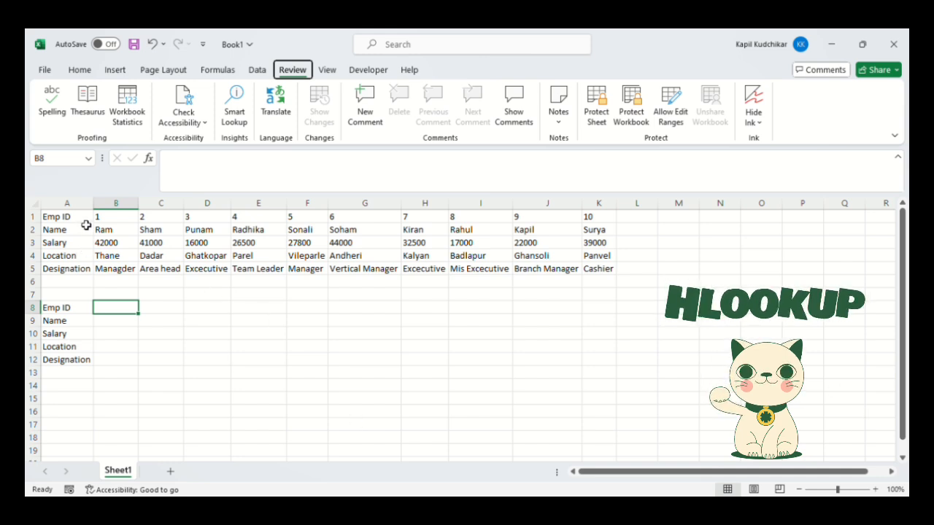
# In the employee sheet, enter the lookup Emp ID 3 in cell B8
pyautogui.moveTo(84, 219); pyautogui.dragTo(294, 276)
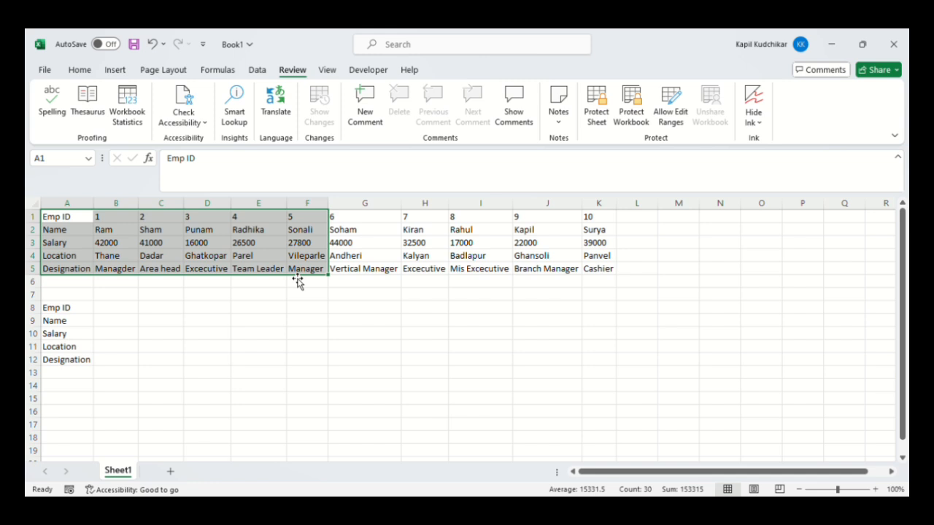
pyautogui.click(82, 223)
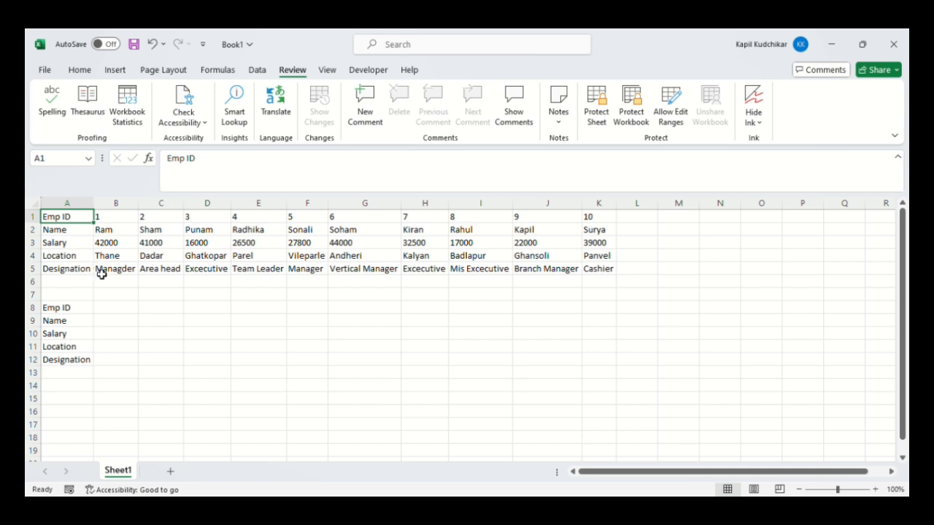
pyautogui.click(129, 314)
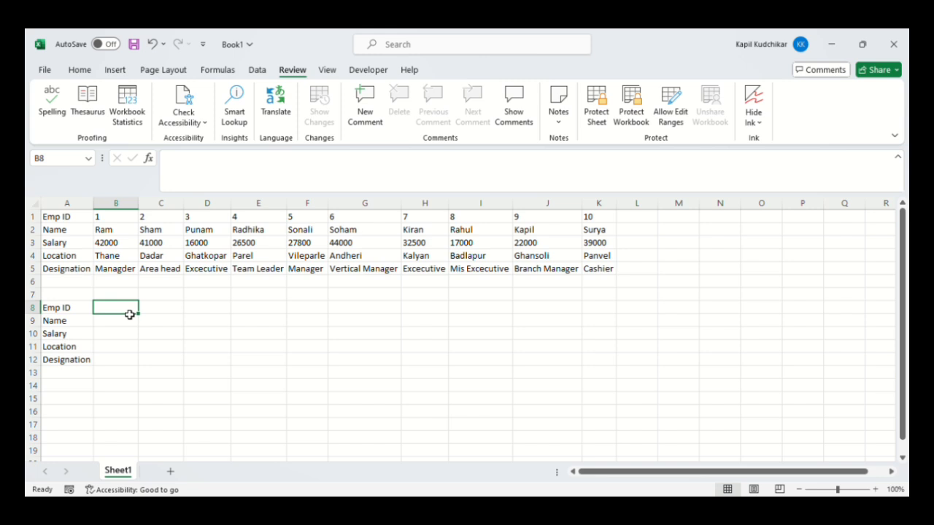
pyautogui.write('3')
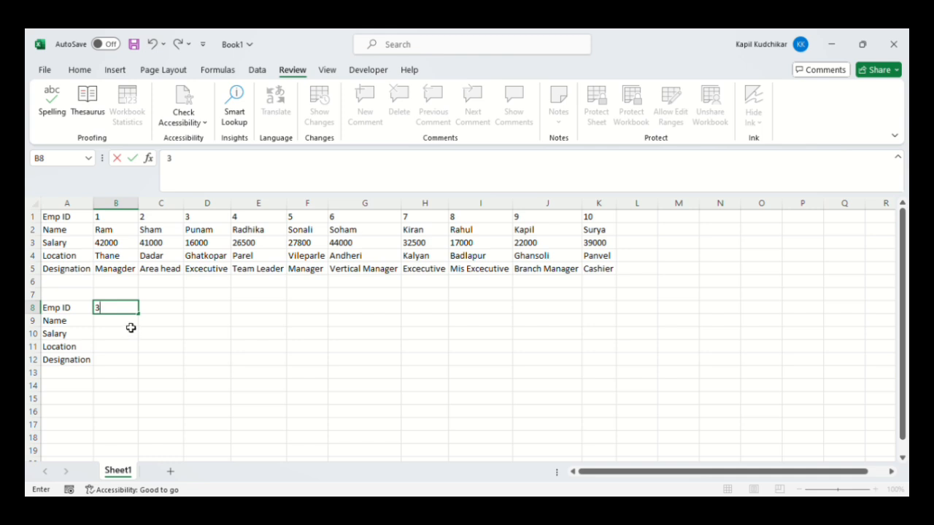
pyautogui.click(130, 326)
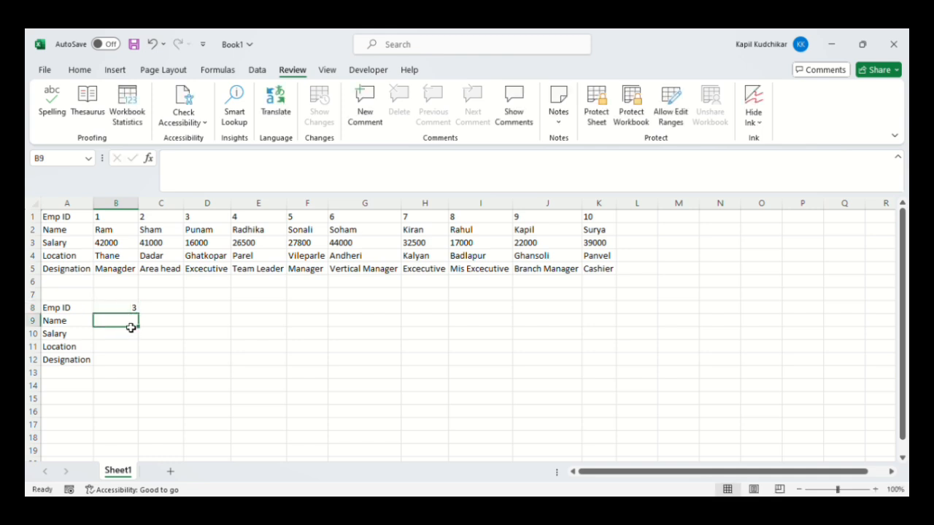
# Look up the employee name in cell B9 with the formula =HLOOKUP(B8,A1:K5,2,0)
pyautogui.write('=')
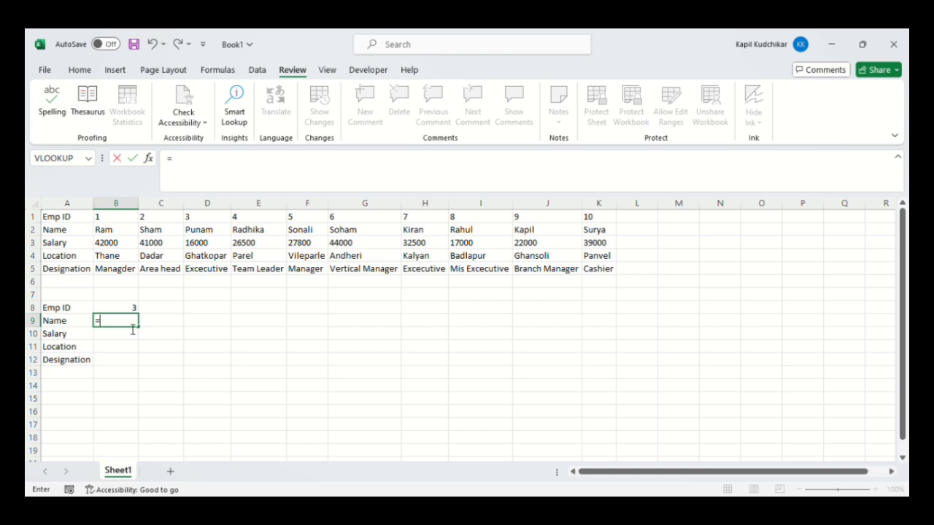
pyautogui.write('hlo')
pyautogui.press('BackSpace')
pyautogui.write('lo')
pyautogui.press('Tab')
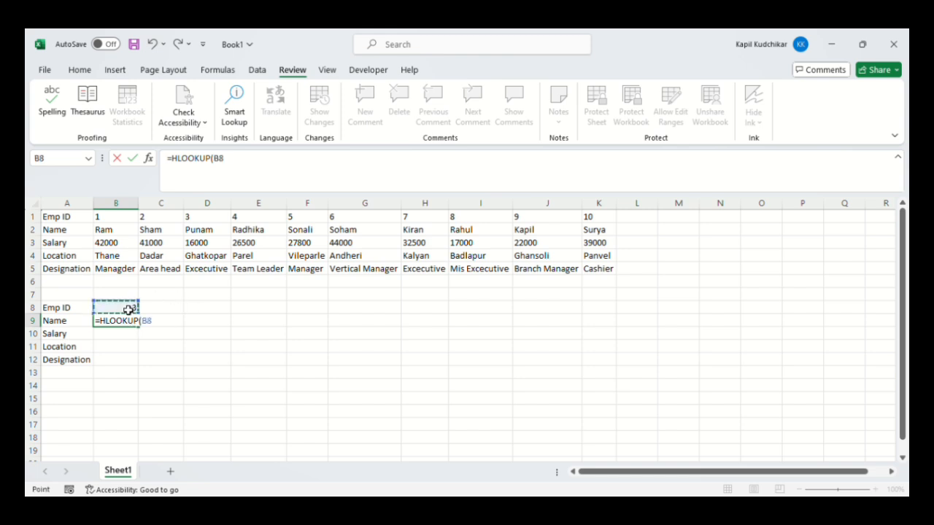
pyautogui.click(128, 310)
pyautogui.write(',')
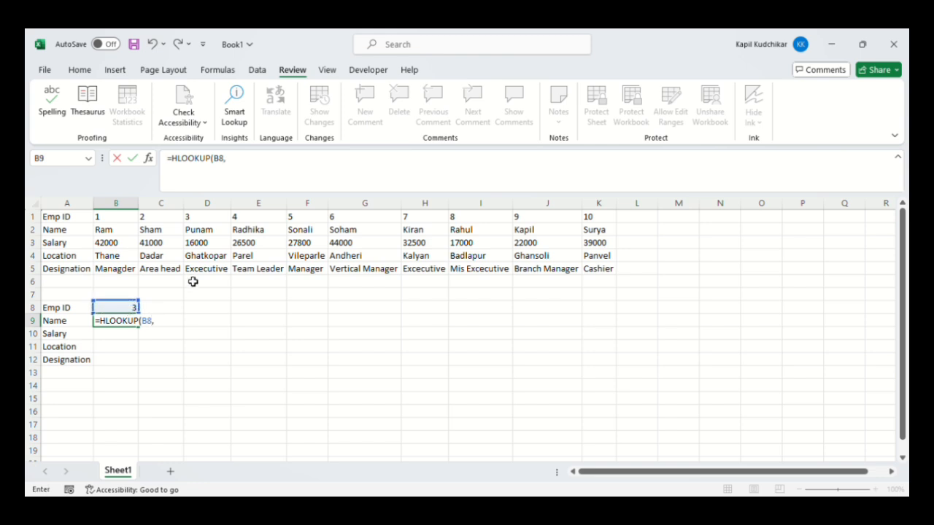
pyautogui.click(76, 221)
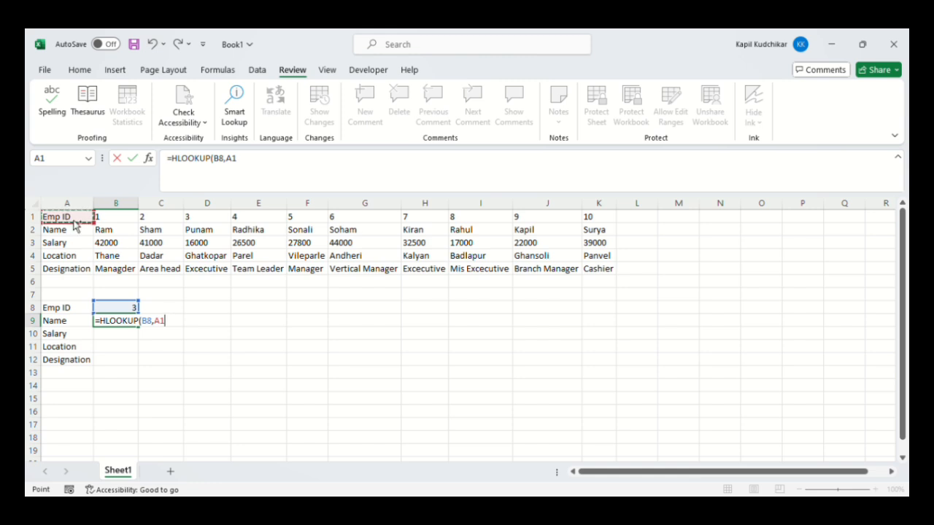
pyautogui.hotkey('ctrl', 'shift', 'Right')
pyautogui.hotkey('ctrl', 'shift', 'Down')
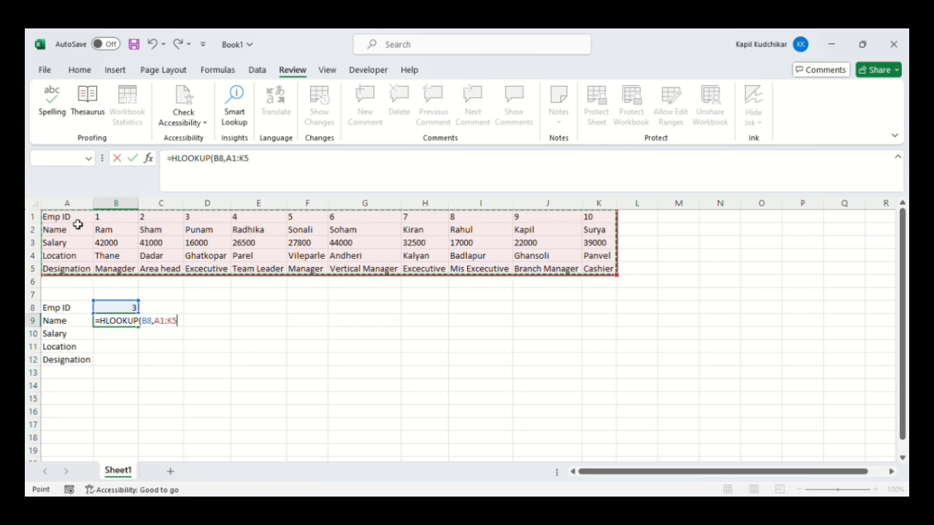
pyautogui.write(',')
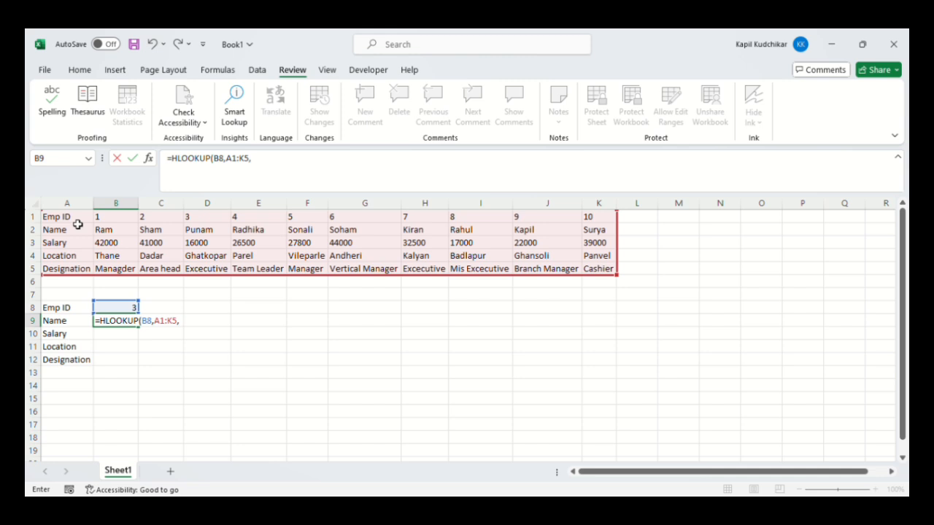
pyautogui.write('2,0)')
pyautogui.press('Return')
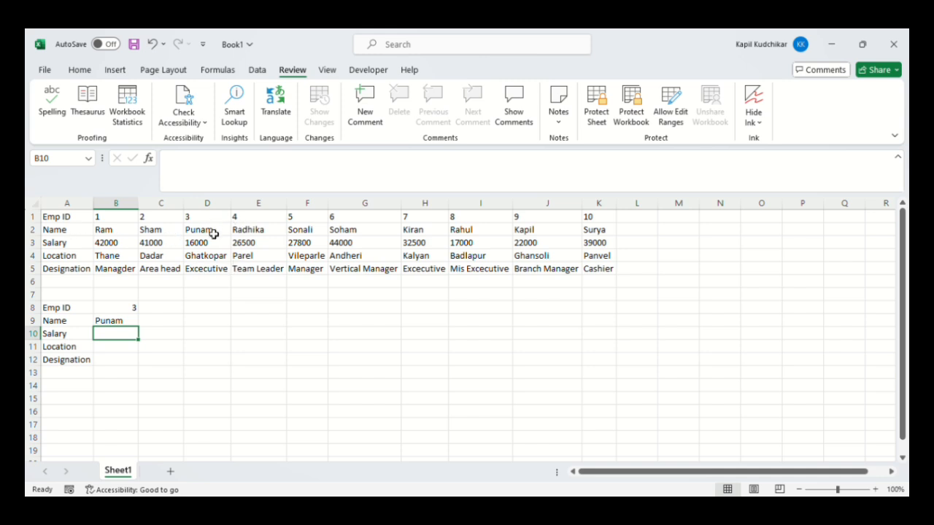
# Change the lookup Emp ID in cell B8 to 4
pyautogui.click(131, 312)
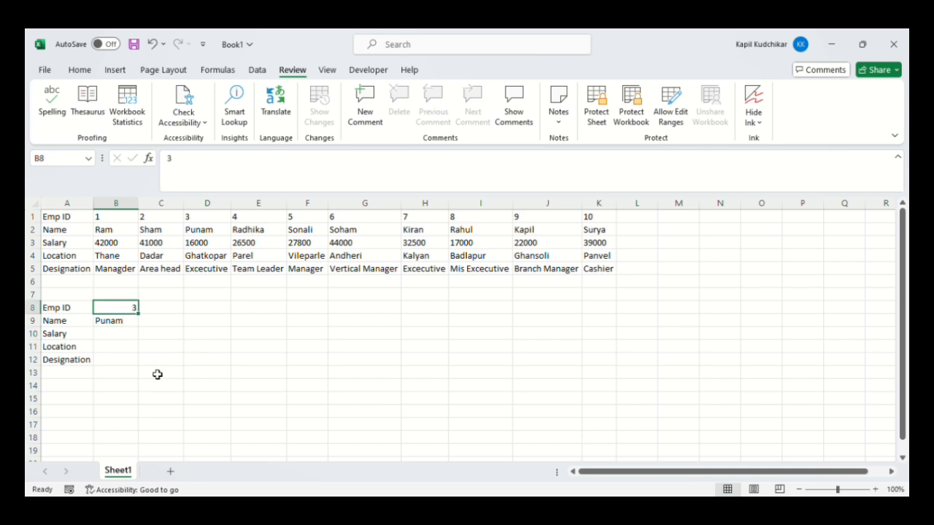
pyautogui.write('4')
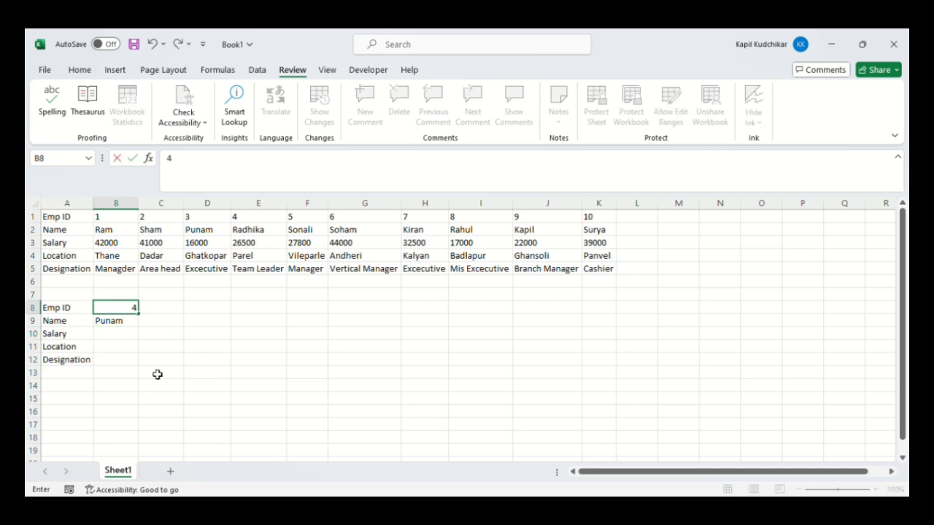
pyautogui.press('Return')
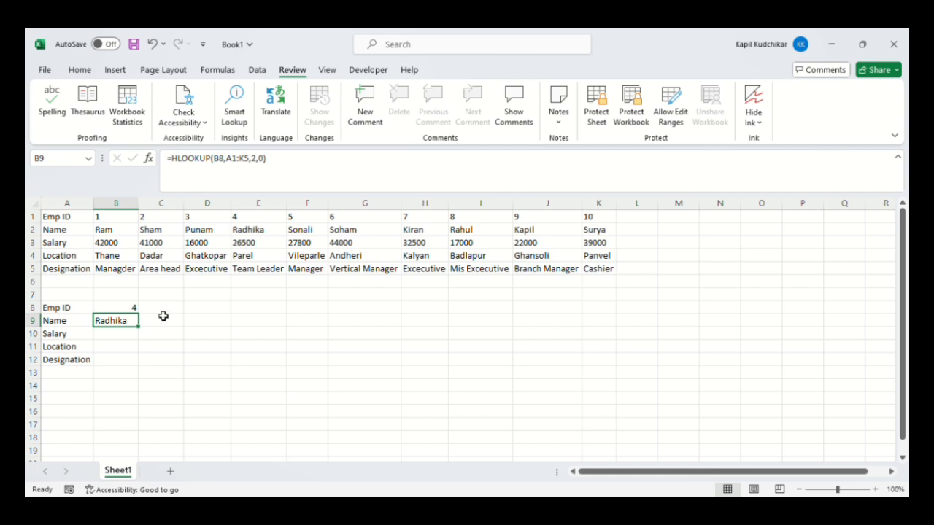
# Look up the salary in cell B10 with the formula =HLOOKUP(B8,A1:K5,3,0)
pyautogui.click(125, 335)
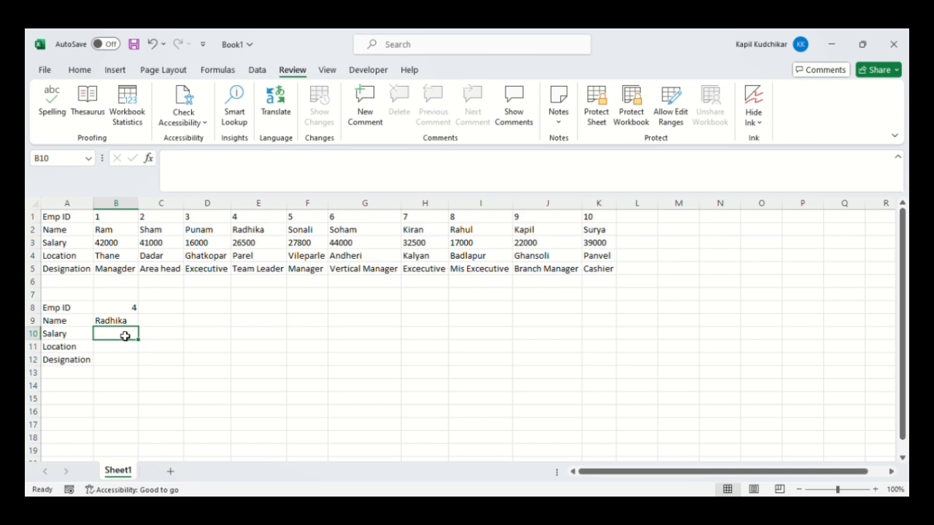
pyautogui.write('=')
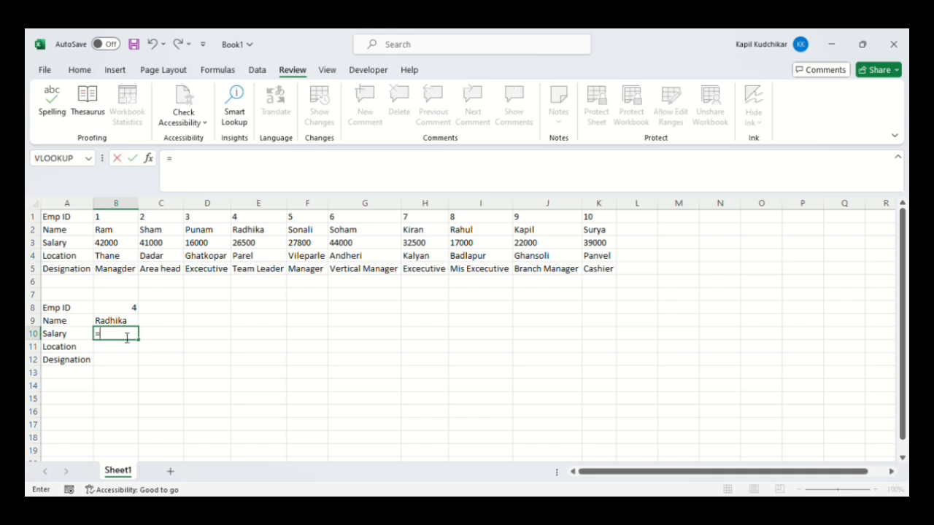
pyautogui.write('hlo')
pyautogui.press('Tab')
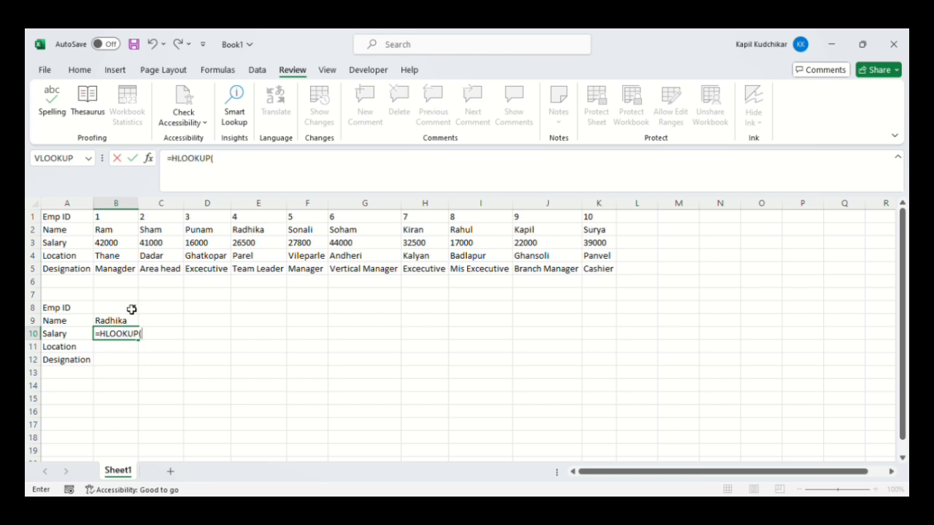
pyautogui.click(131, 308)
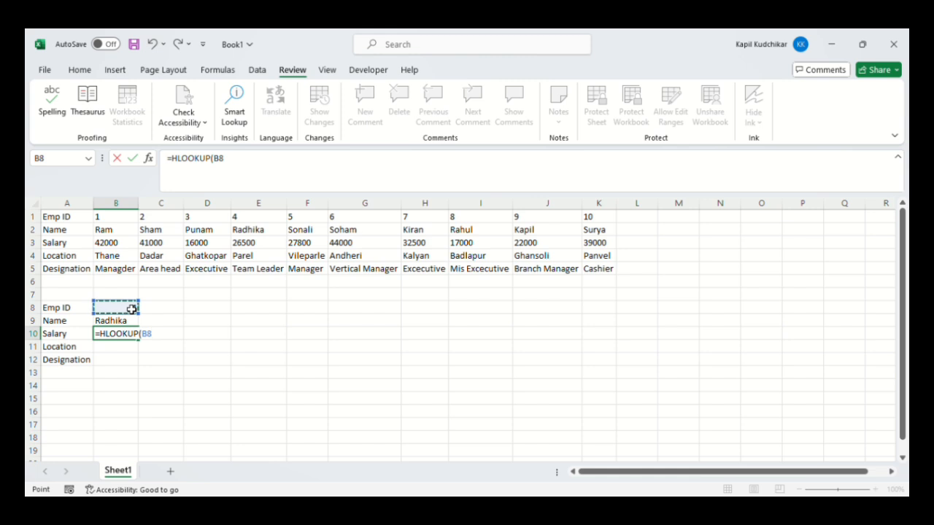
pyautogui.write(',')
pyautogui.click(79, 217)
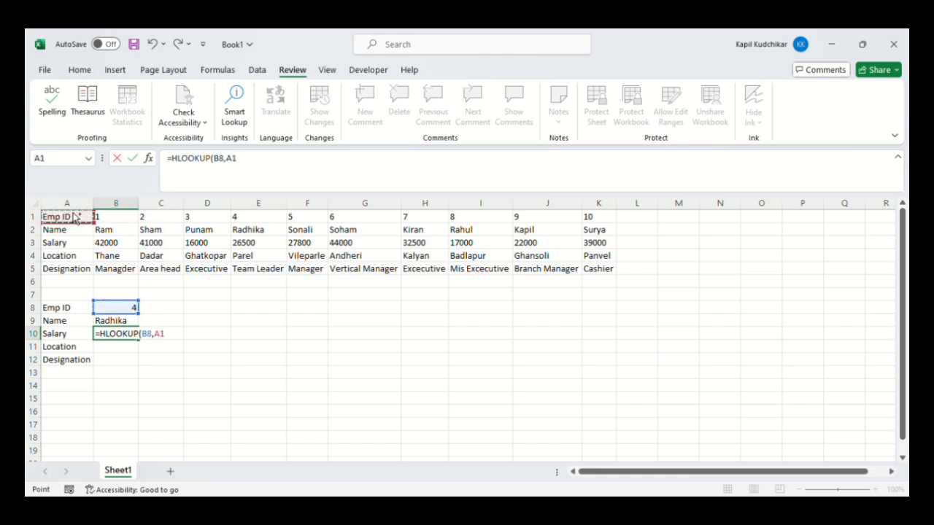
pyautogui.hotkey('ctrl', 'shift', 'Right')
pyautogui.hotkey('ctrl', 'shift', 'Down')
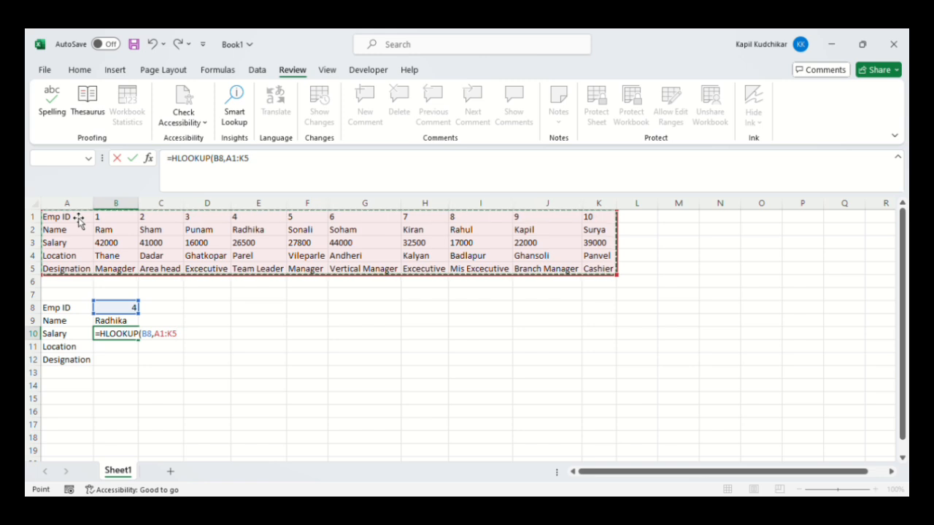
pyautogui.write(',')
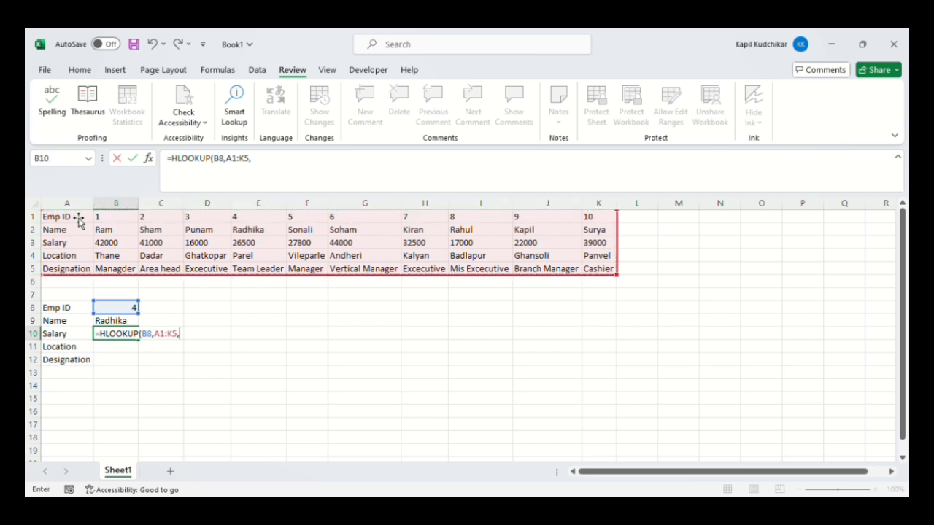
pyautogui.write('3,0)')
pyautogui.press('Return')
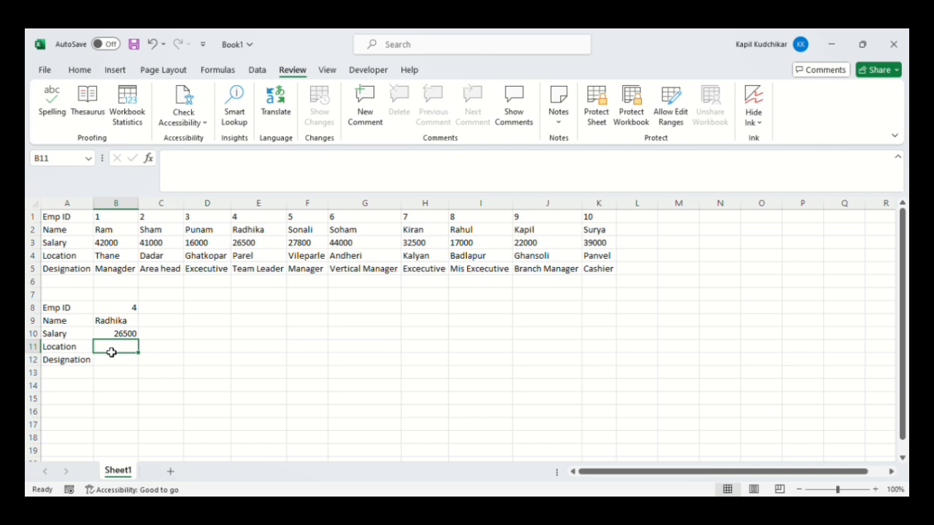
# Look up the employee's location in cell B11 with the formula =HLOOKUP(B8,A1:K5,4,0)
pyautogui.write('=')
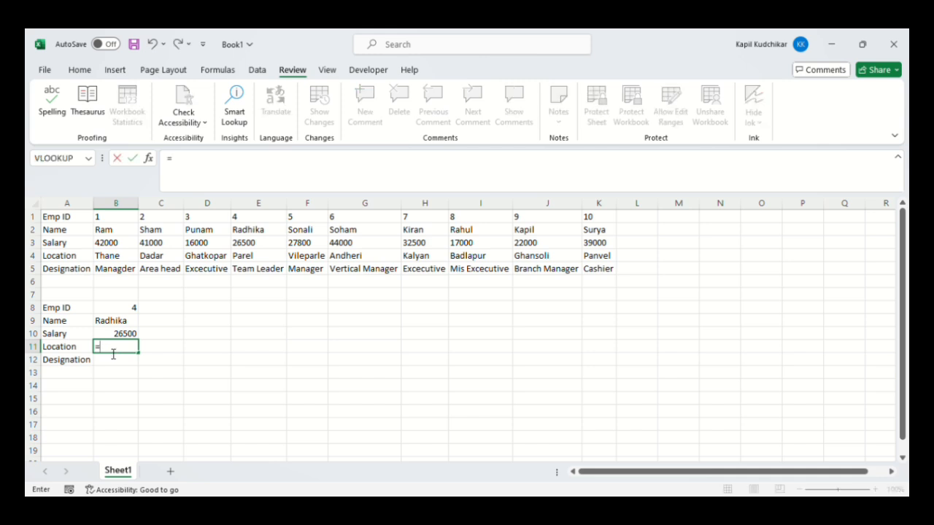
pyautogui.write('hlo')
pyautogui.press('Tab')
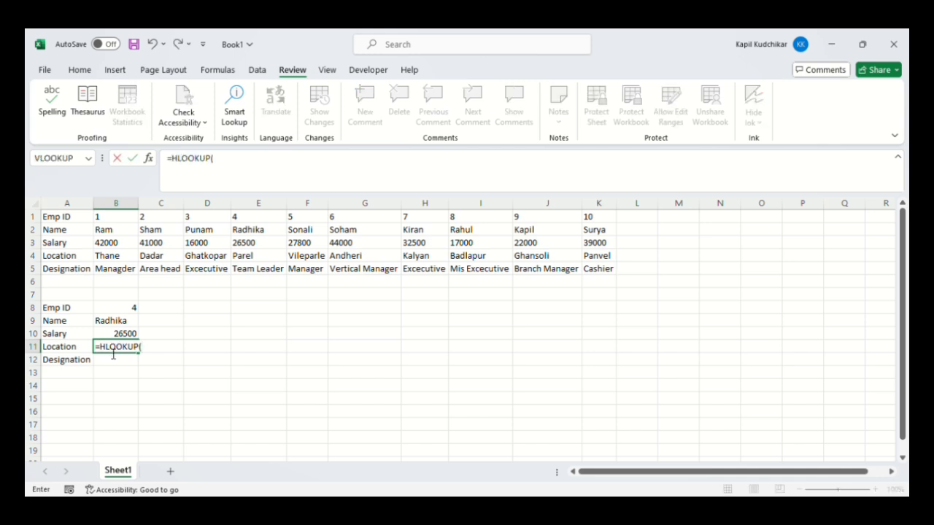
pyautogui.click(128, 321)
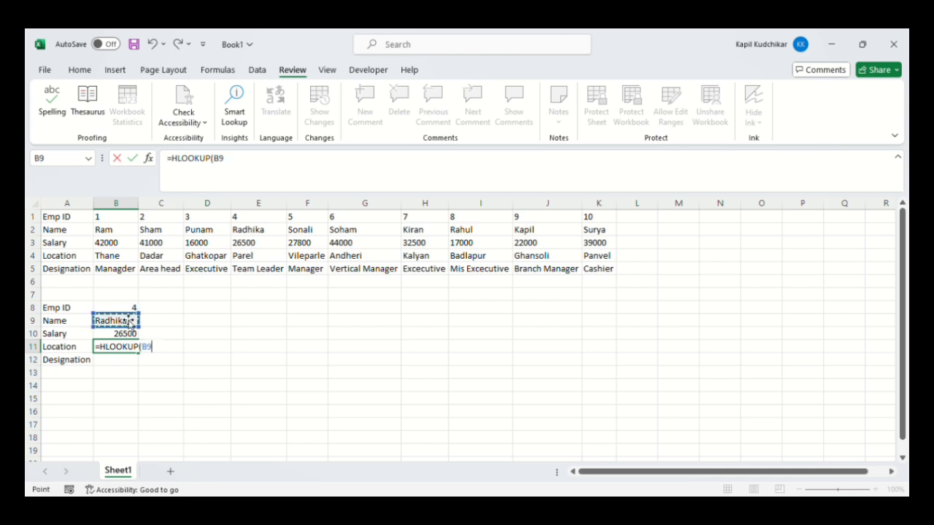
pyautogui.click(129, 309)
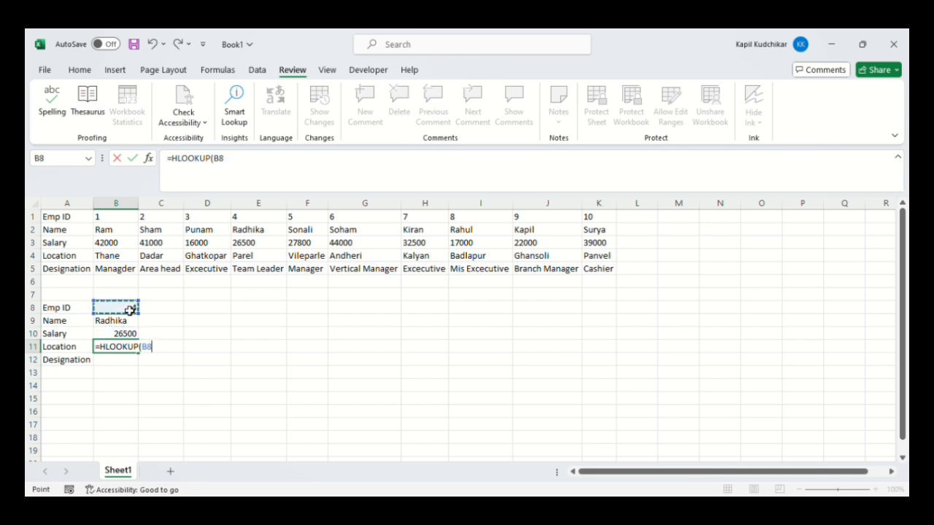
pyautogui.write(',')
pyautogui.click(79, 221)
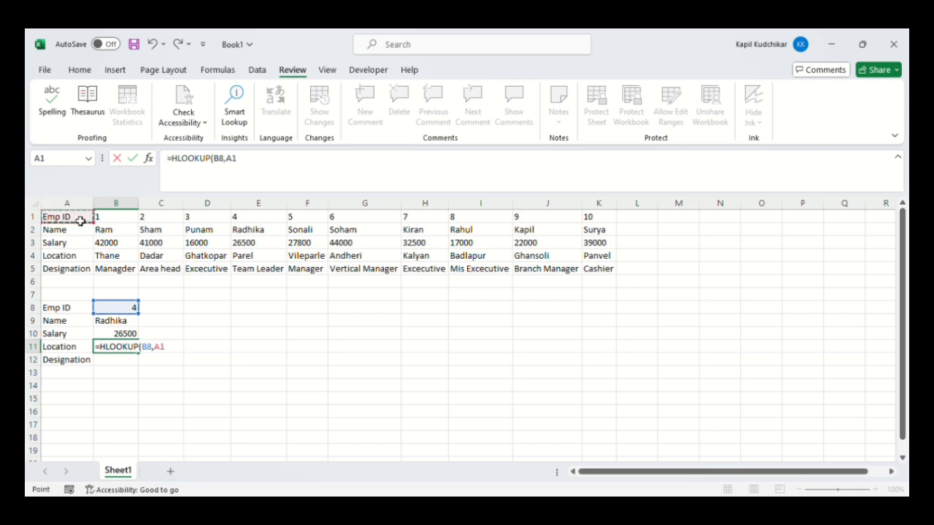
pyautogui.hotkey('ctrl', 'shift', 'Right')
pyautogui.hotkey('ctrl', 'shift', 'Down')
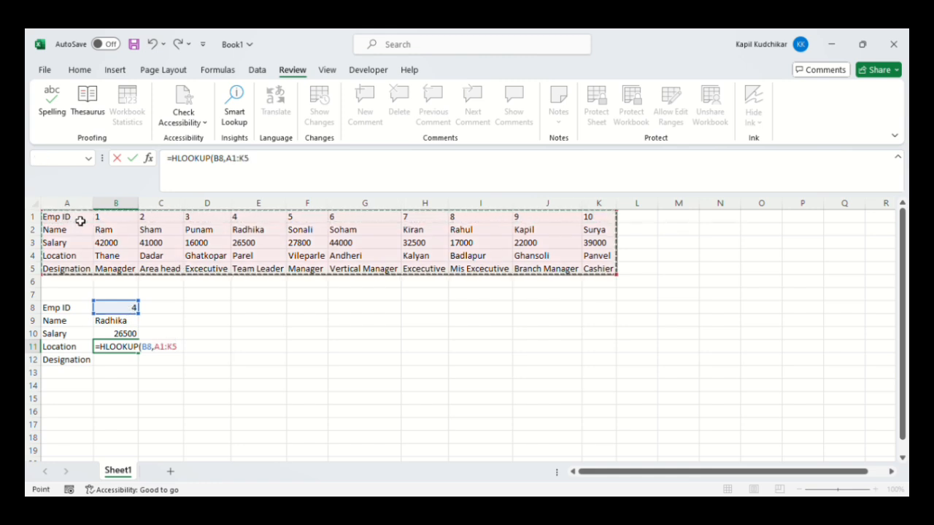
pyautogui.write(',4,')
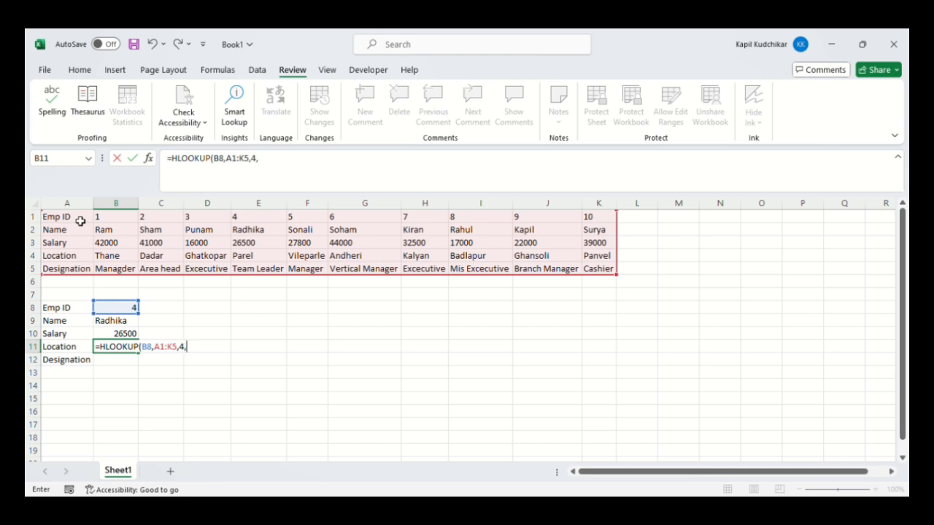
pyautogui.write('0')
pyautogui.press('Return')
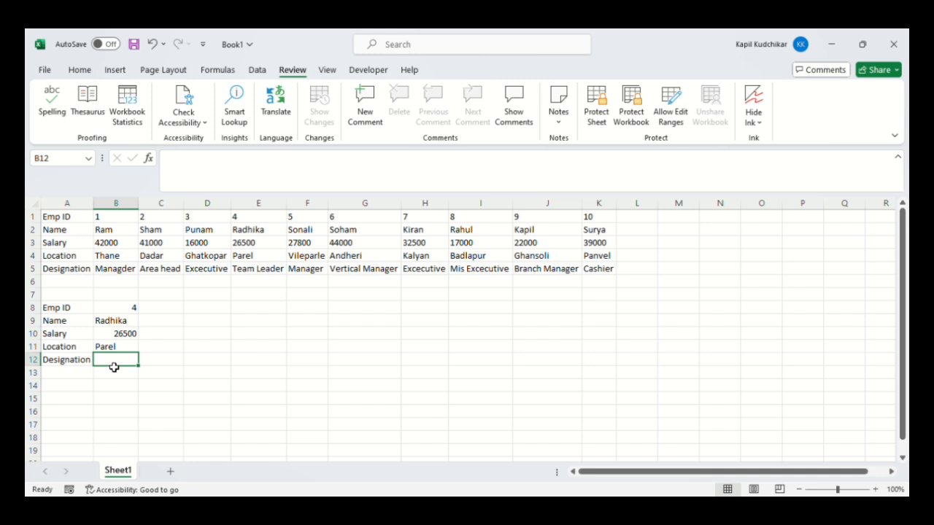
# Look up the employee's designation in cell B12 with the formula =HLOOKUP(B8,A1:K5,5,0)
pyautogui.write('I')
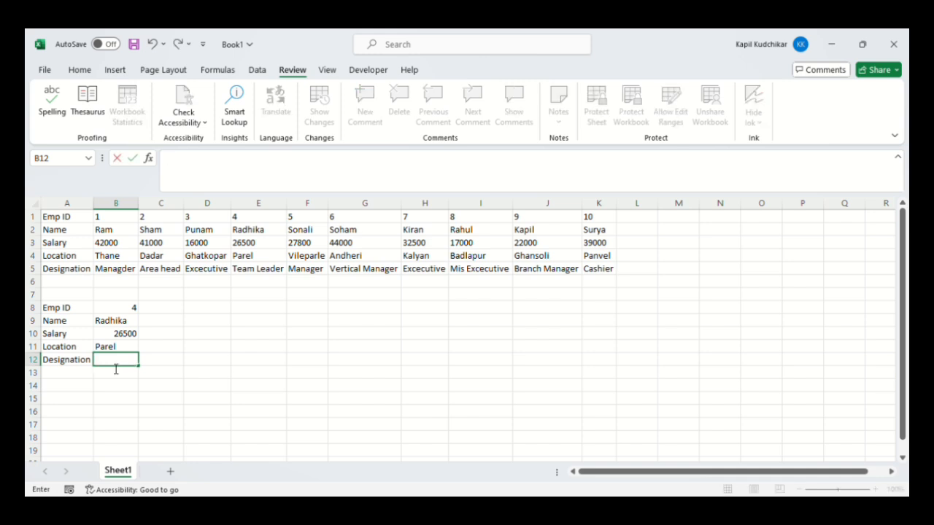
pyautogui.write('=hlo')
pyautogui.press('Tab')
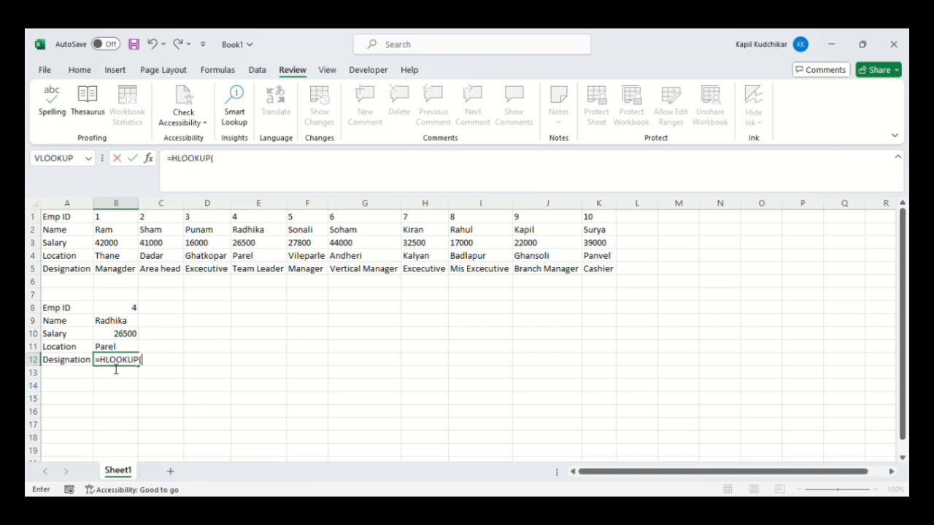
pyautogui.click(132, 311)
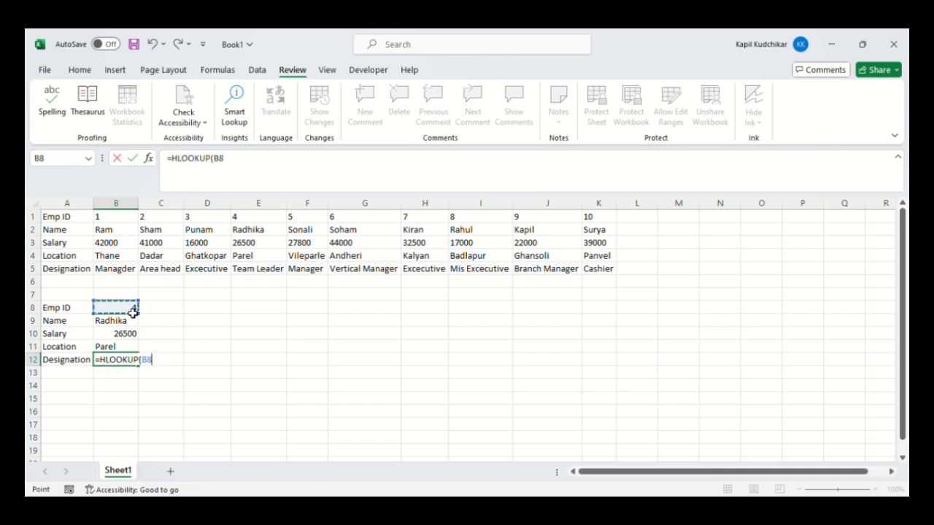
pyautogui.write(',')
pyautogui.click(75, 221)
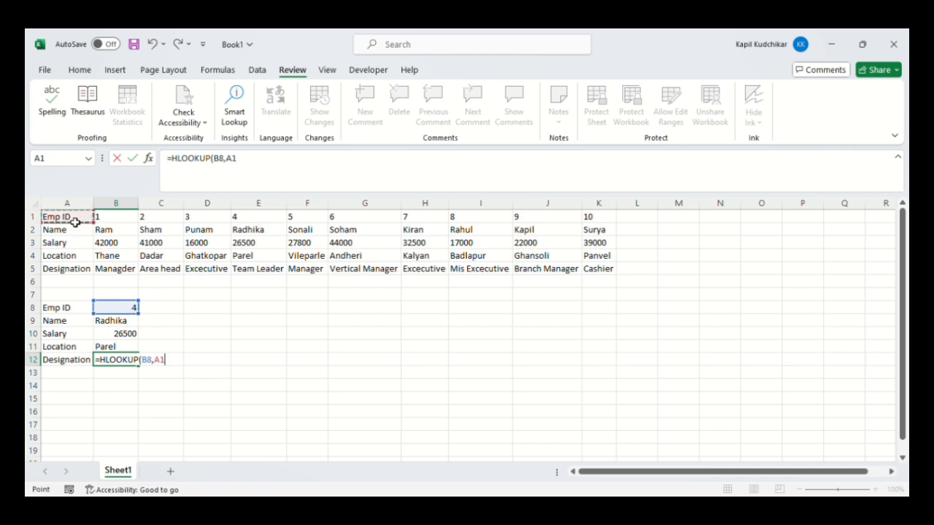
pyautogui.hotkey('ctrl', 'shift', 'Right')
pyautogui.hotkey('ctrl', 'shift', 'Down')
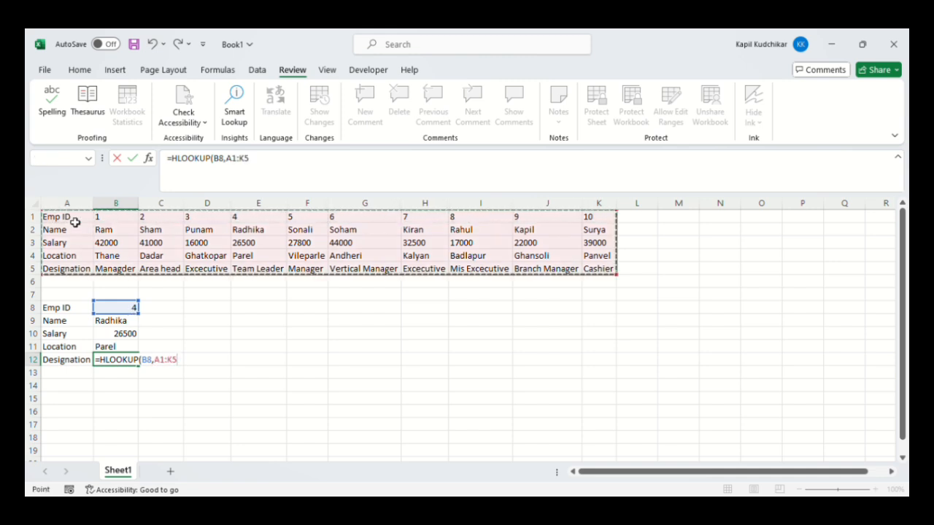
pyautogui.write(',5,')
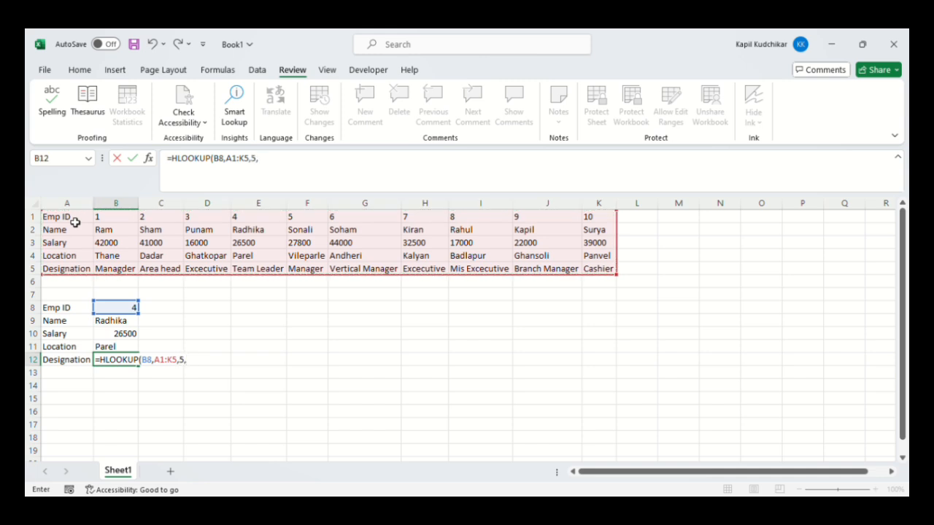
pyautogui.write('0)')
pyautogui.press('Return')
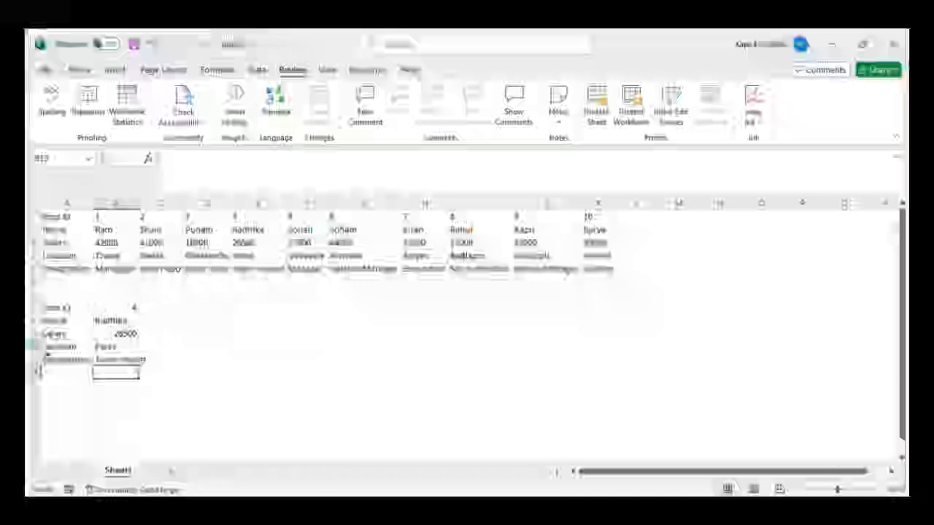
# Change the lookup Emp ID in cell B8 to 10
pyautogui.click(121, 307)
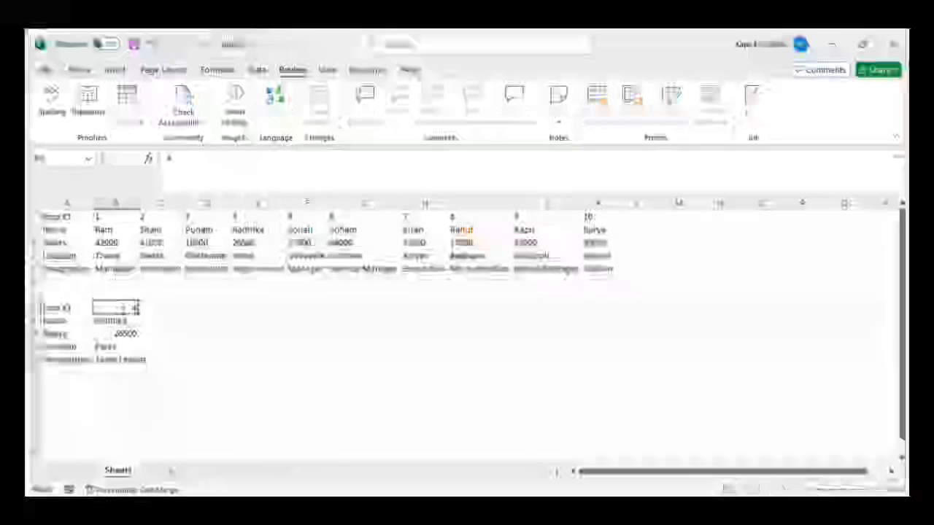
pyautogui.write('10')
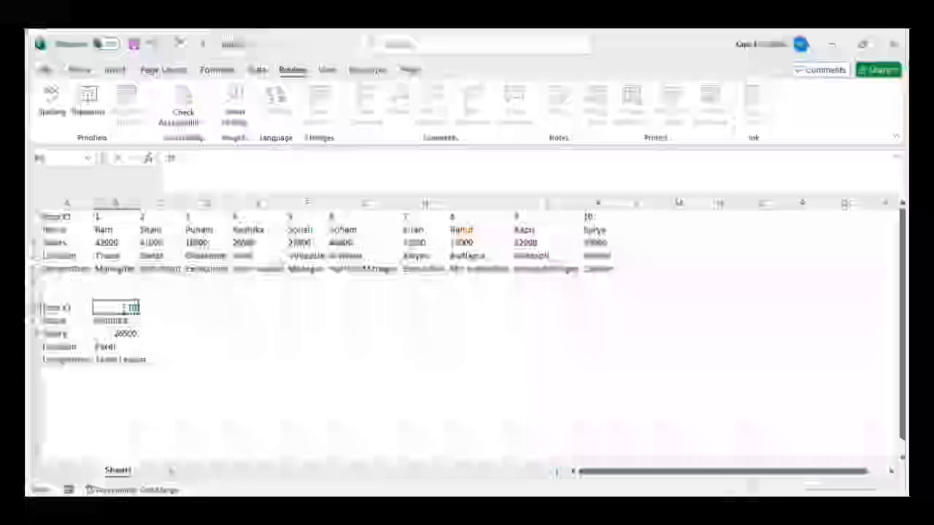
pyautogui.press('Return')
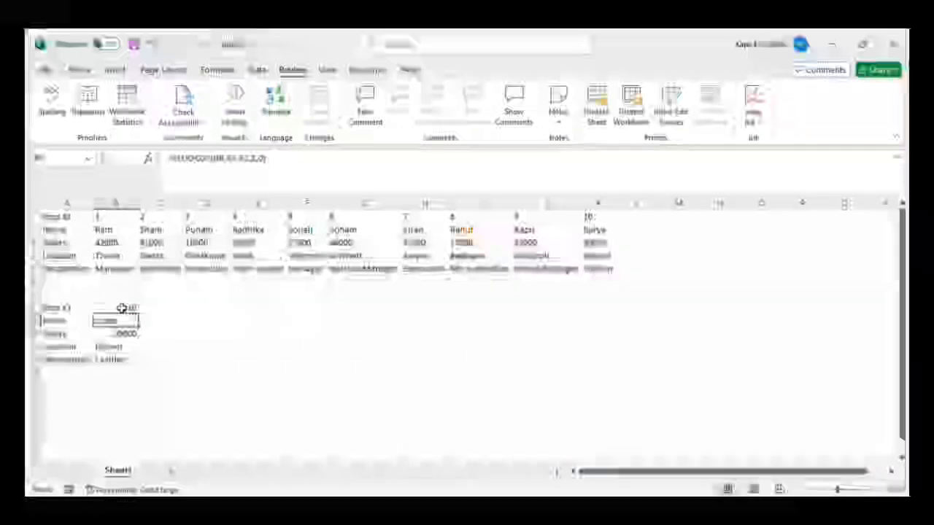